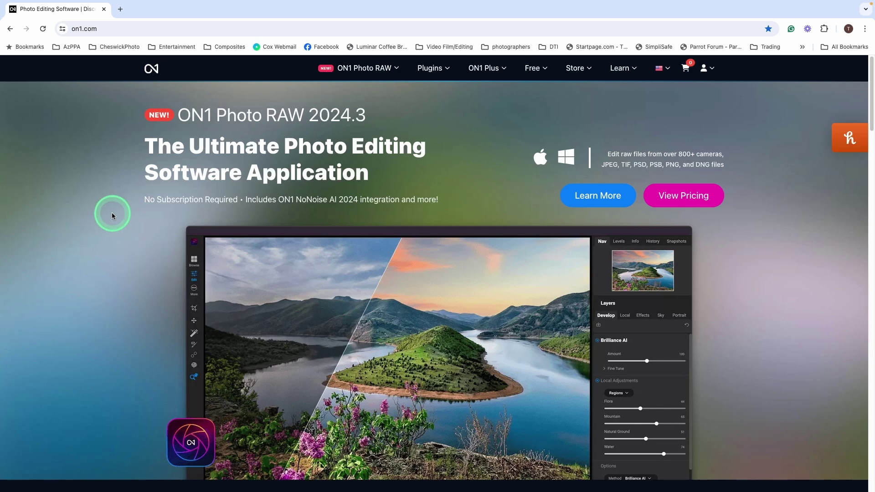
Show the Free dropdown in on1.com's top navigation bar
mouse_move(531, 71)
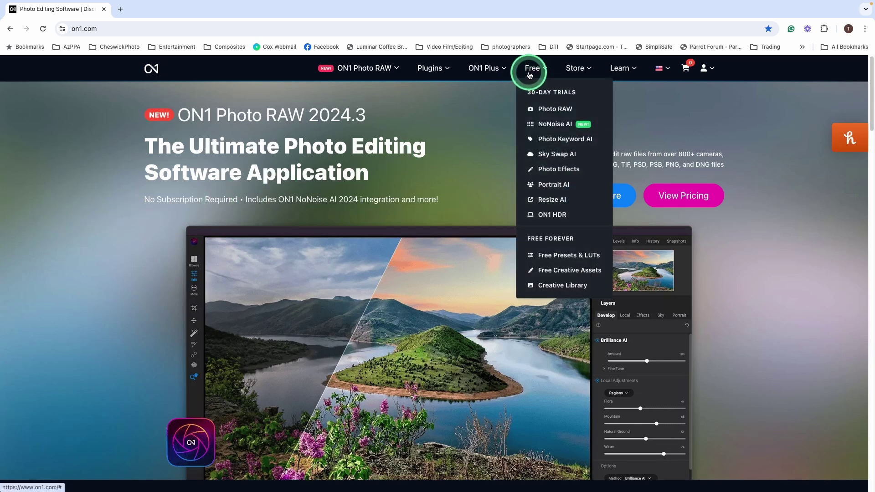
Go to Free Presets & LUTs and open the free LUTs for ON1 & Lightroom page
click(558, 261)
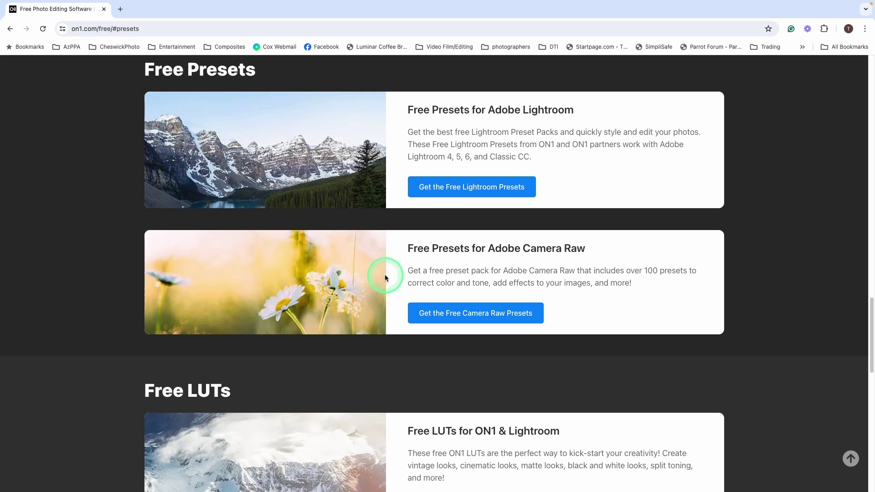
scroll(384, 276, down, 4)
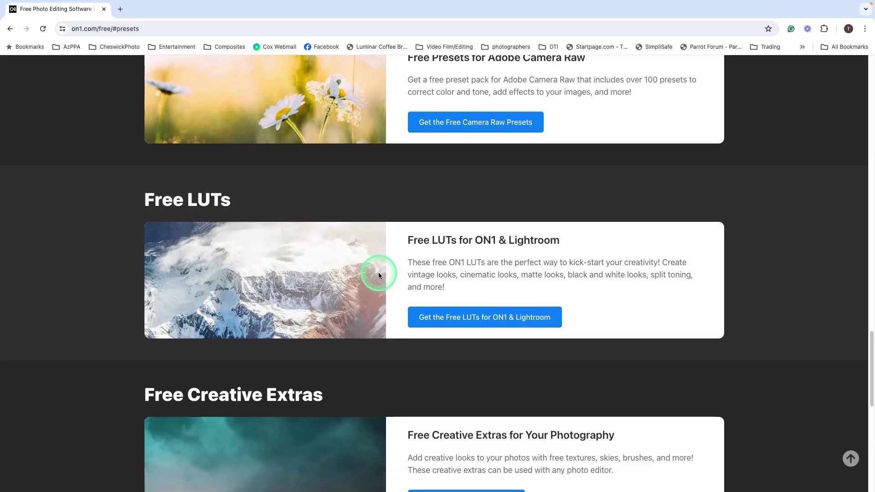
scroll(334, 269, down, 1)
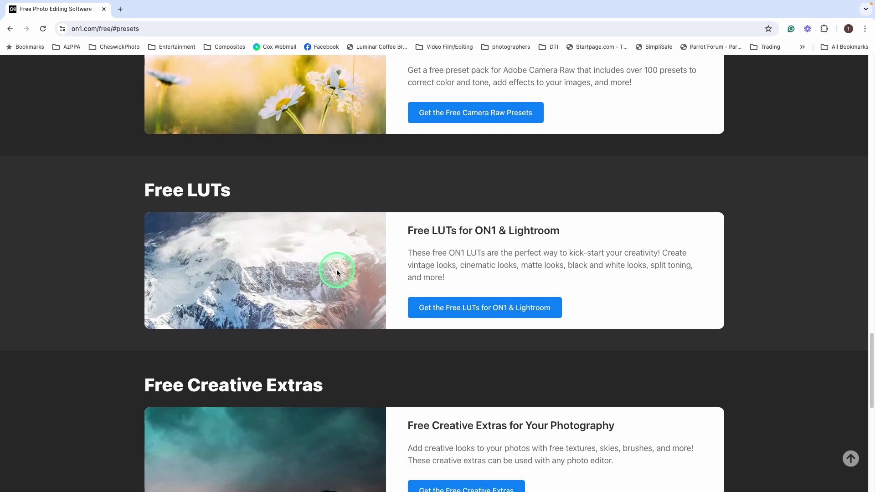
scroll(336, 271, down, 1)
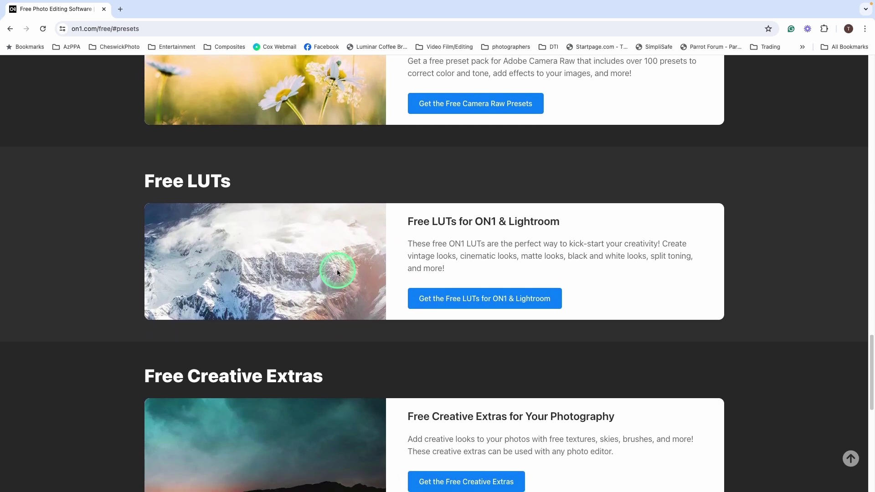
scroll(337, 272, down, 1)
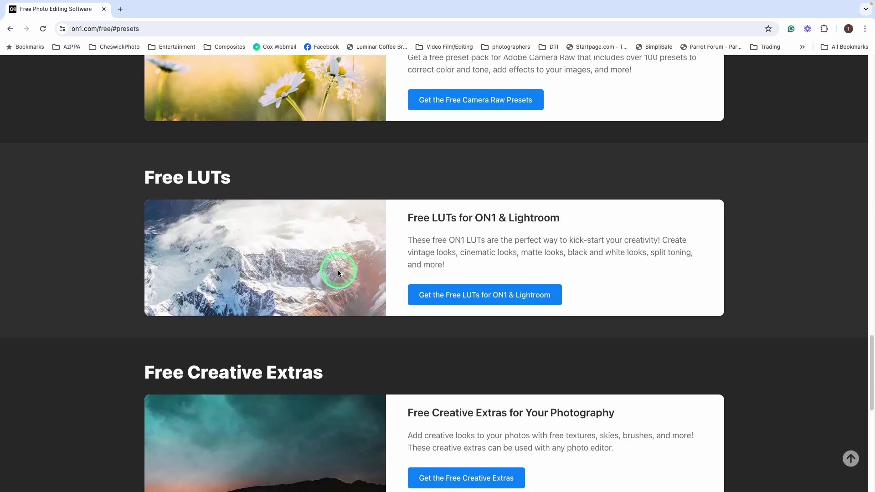
click(473, 299)
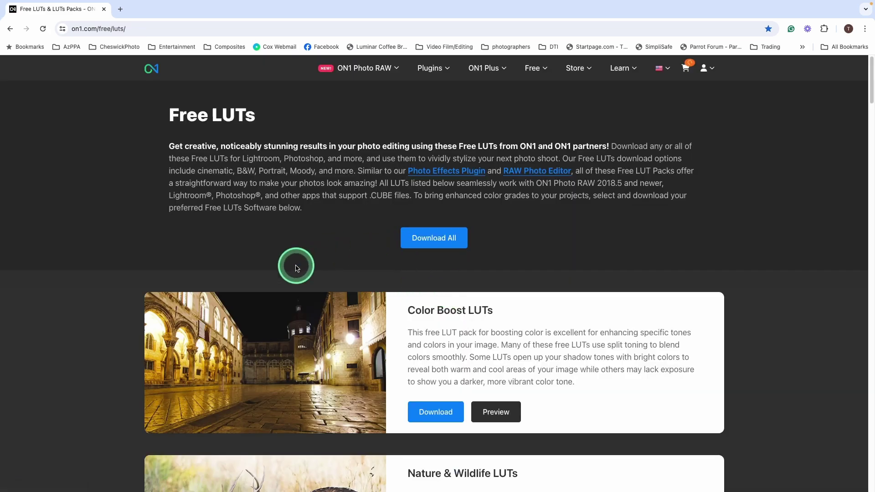
Download the Portrait LUTs pack and reveal ON1_Portrait_LUTs.zip in the Downloads folder
scroll(303, 289, down, 10)
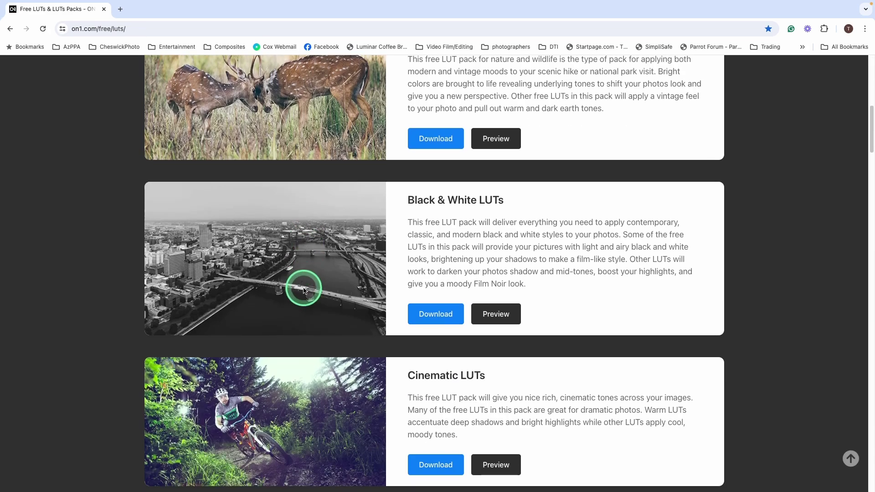
scroll(304, 290, down, 7)
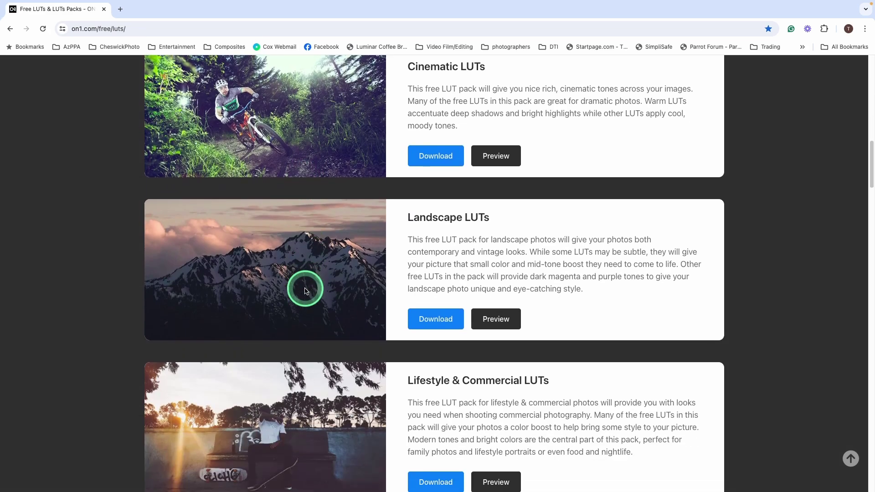
scroll(305, 291, down, 10)
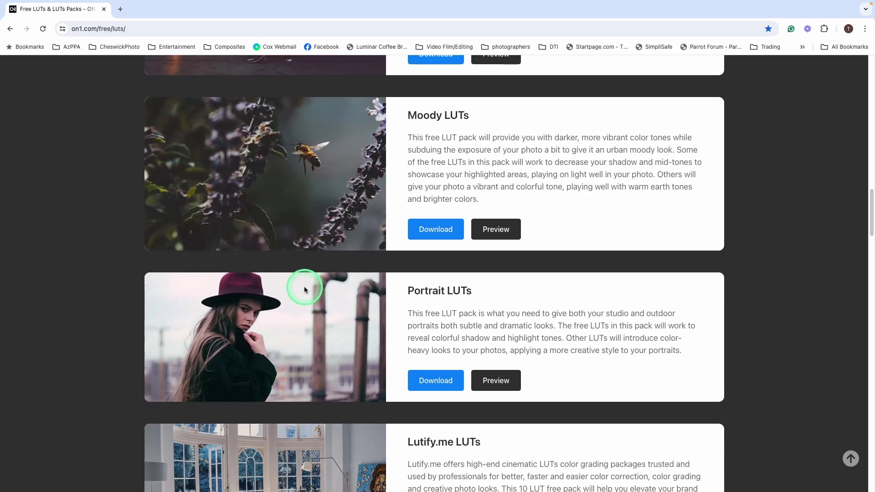
click(434, 384)
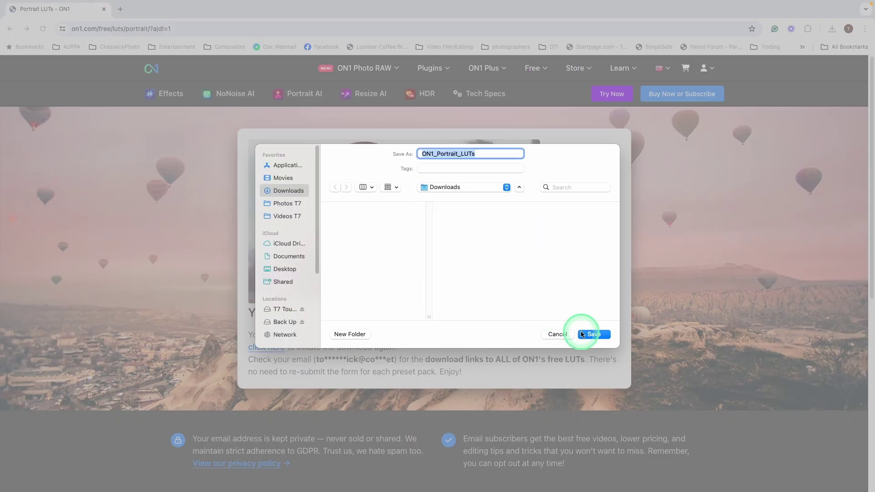
click(584, 333)
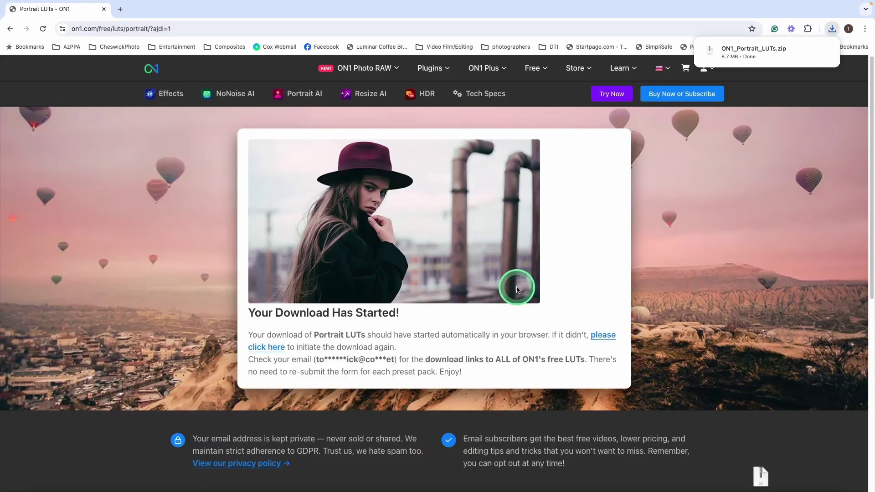
click(833, 29)
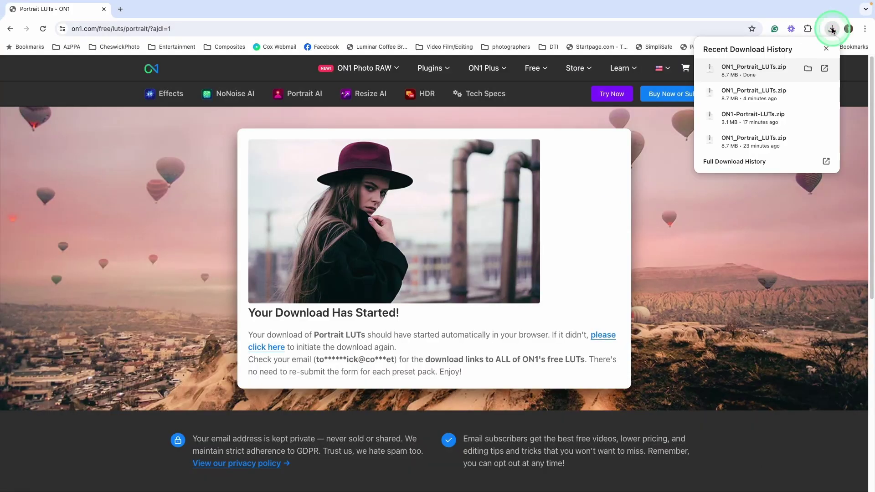
click(808, 69)
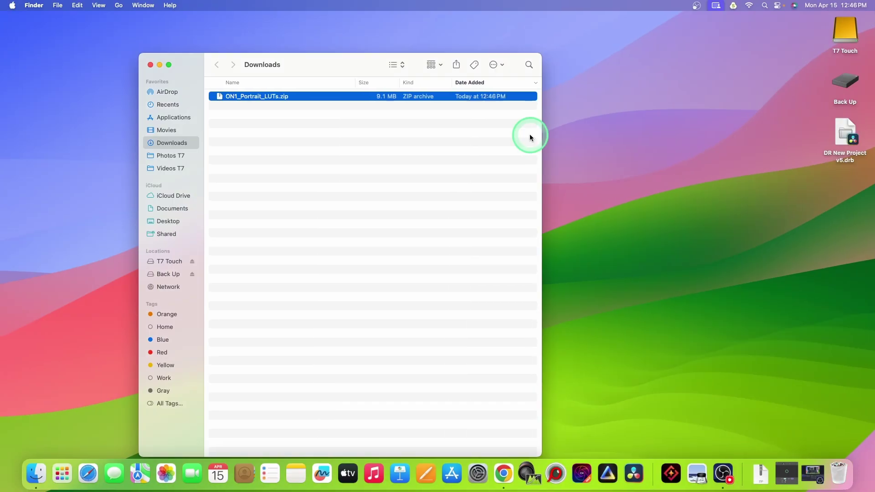
Unzip ON1_Portrait_LUTs.zip, expand its folders, and open ON1 Portrait LUTs.ONPreset from For ON1 Photo RAW
double_click(297, 97)
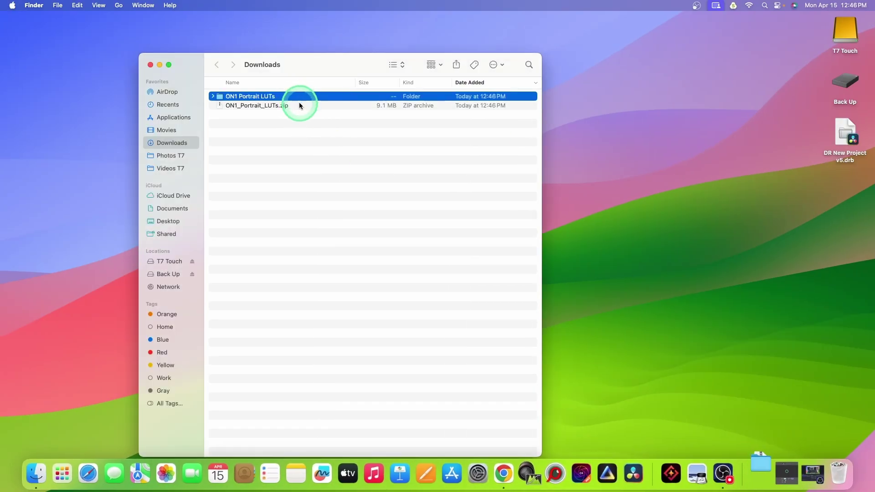
click(212, 96)
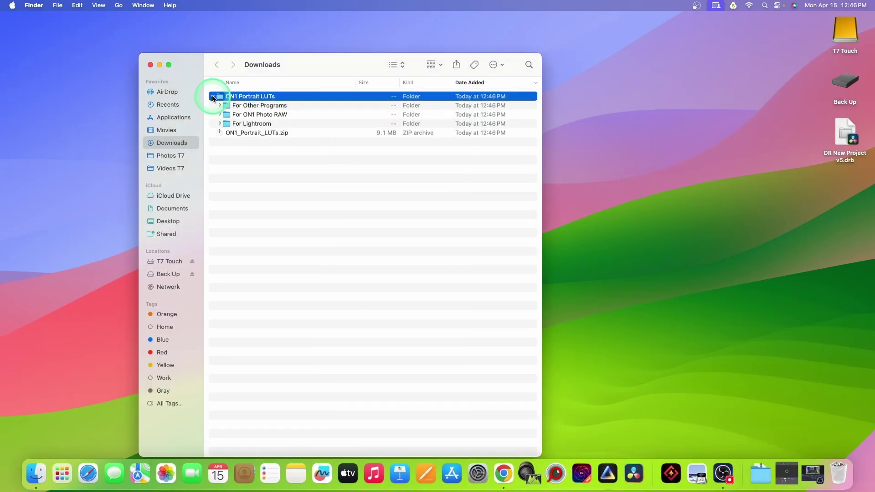
click(220, 124)
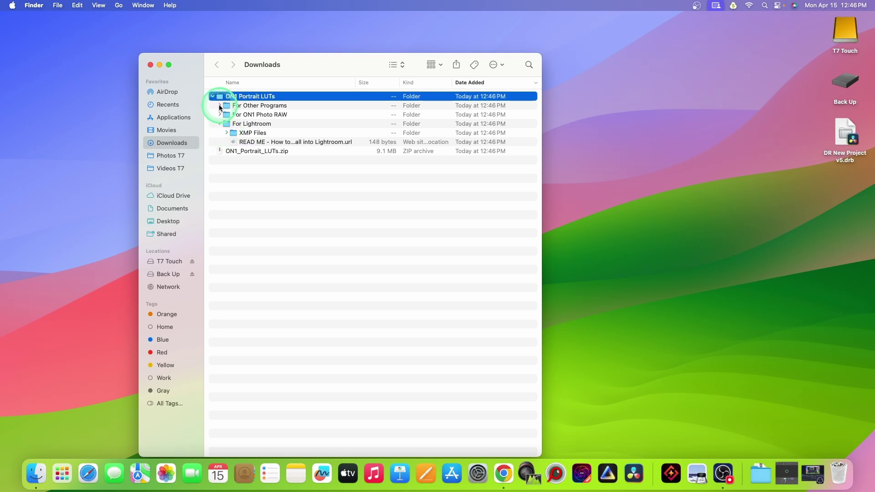
click(221, 110)
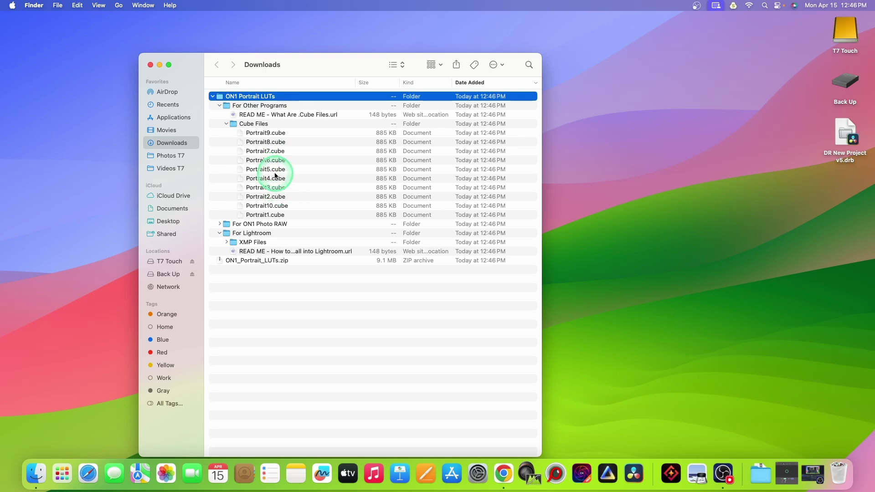
click(220, 224)
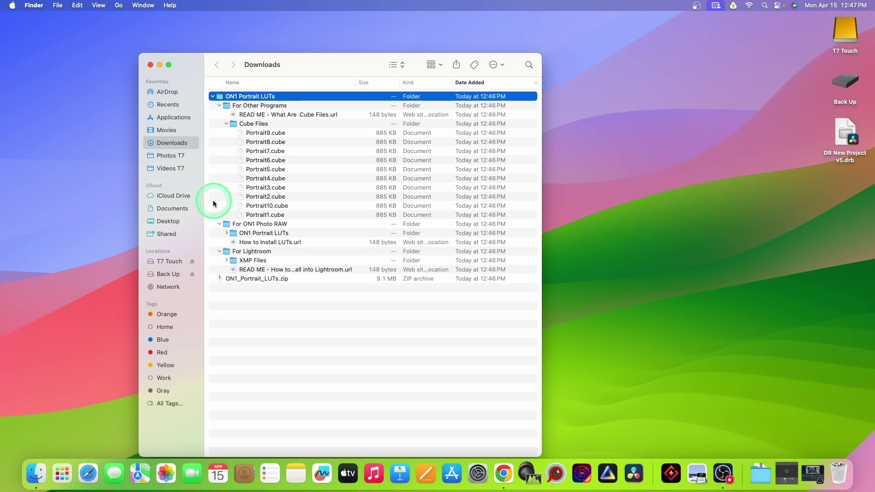
click(227, 234)
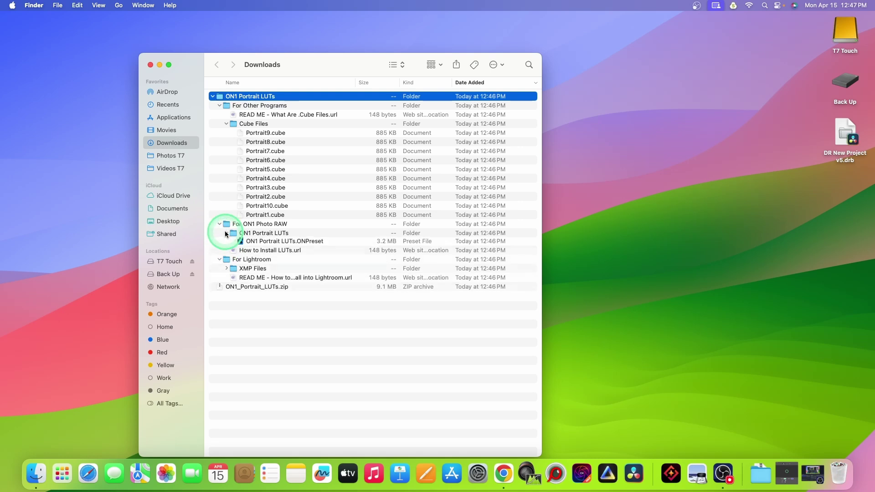
double_click(283, 244)
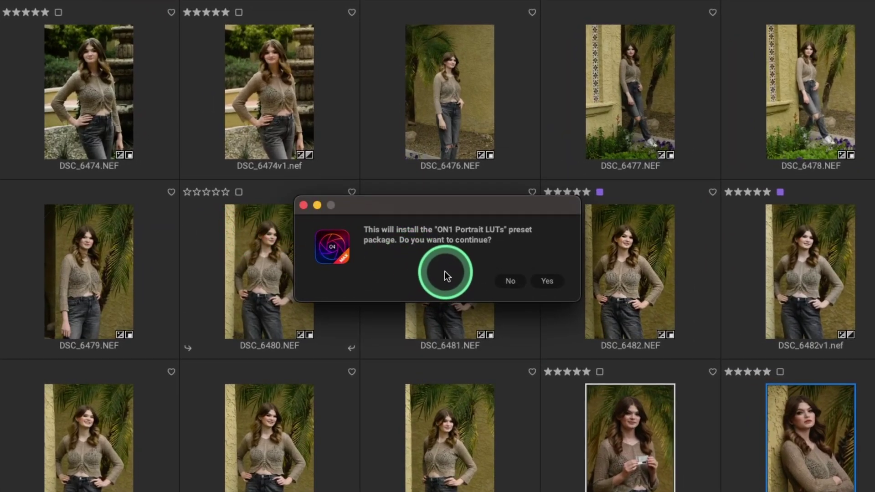
Install the ON1 Portrait LUTs package (20 new files), close the result, and go full screen
click(549, 281)
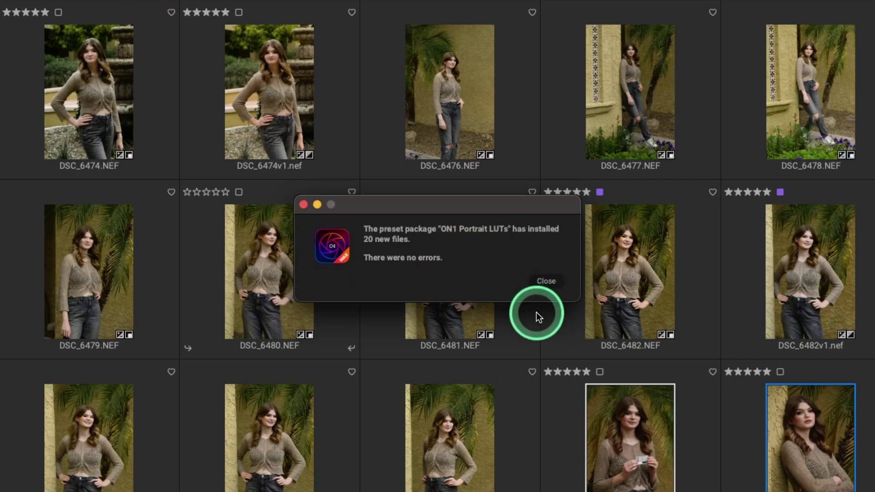
click(544, 284)
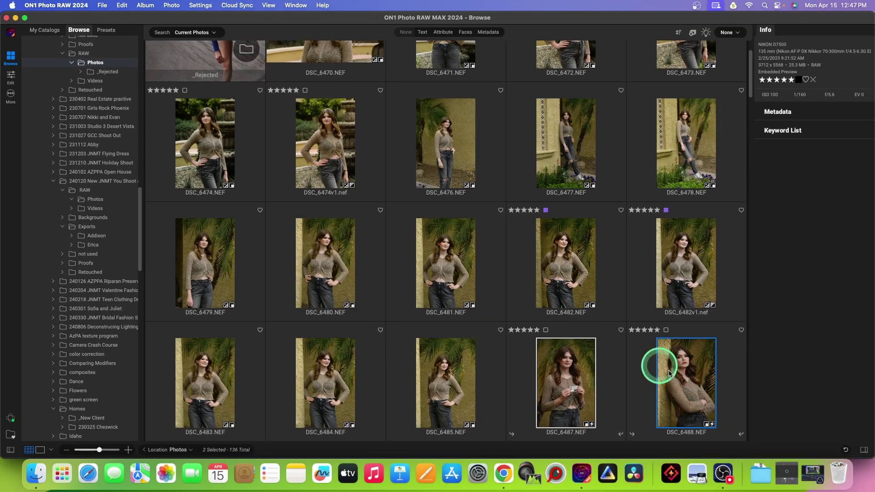
key(ctrl+super+f)
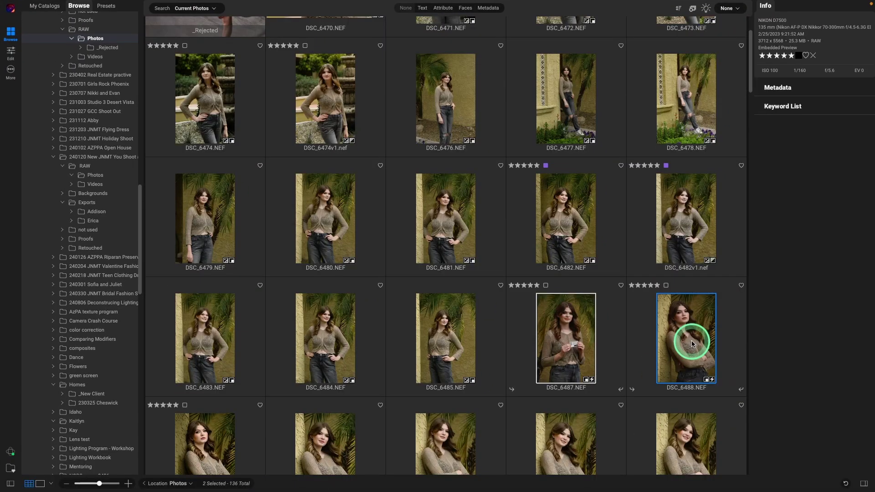
Open DSC_6488.NEF, add a LUTs filter under Effects, and list its LUT categories
double_click(691, 343)
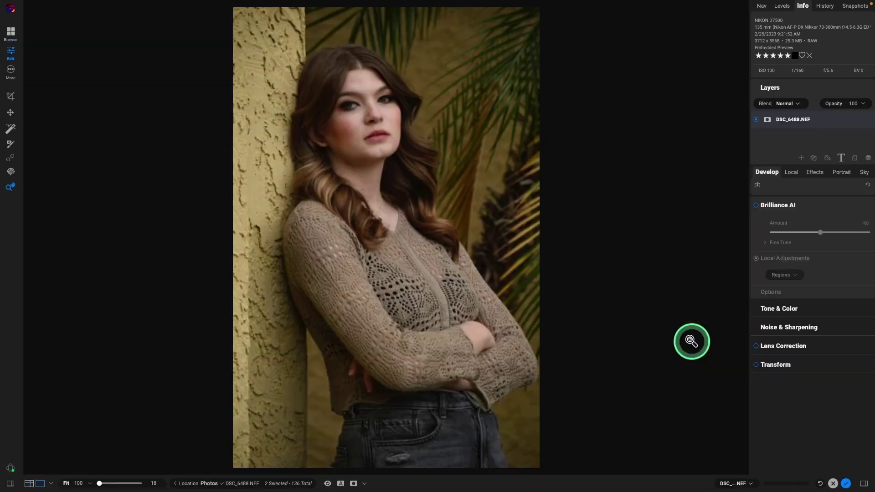
click(814, 185)
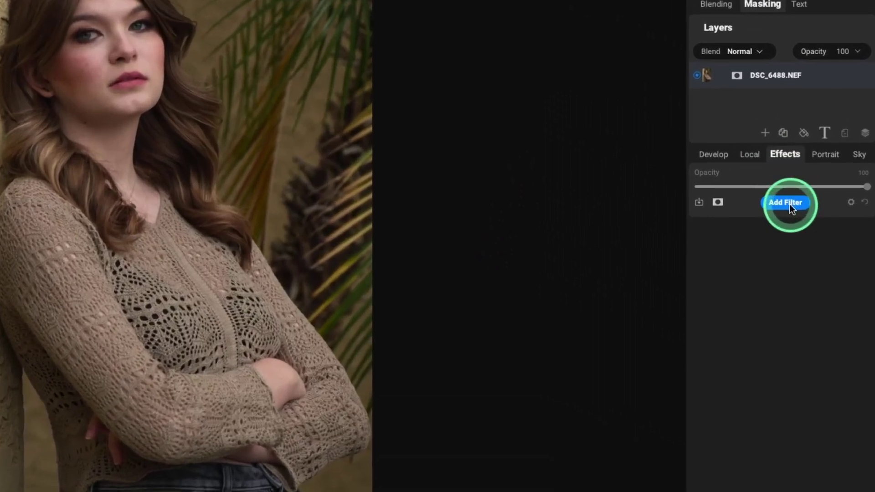
click(817, 218)
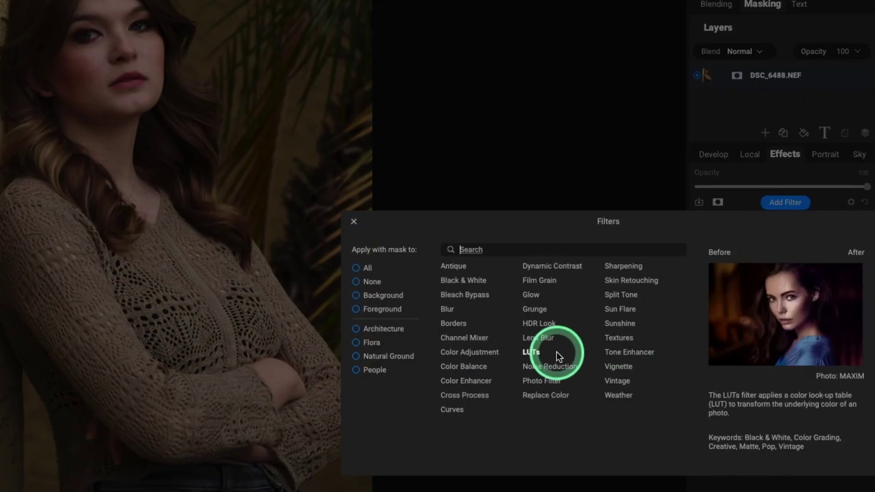
click(531, 352)
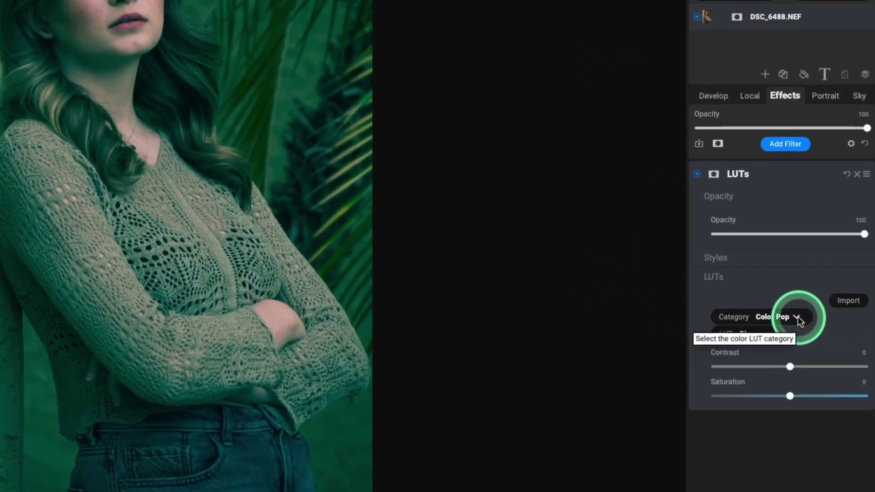
click(797, 319)
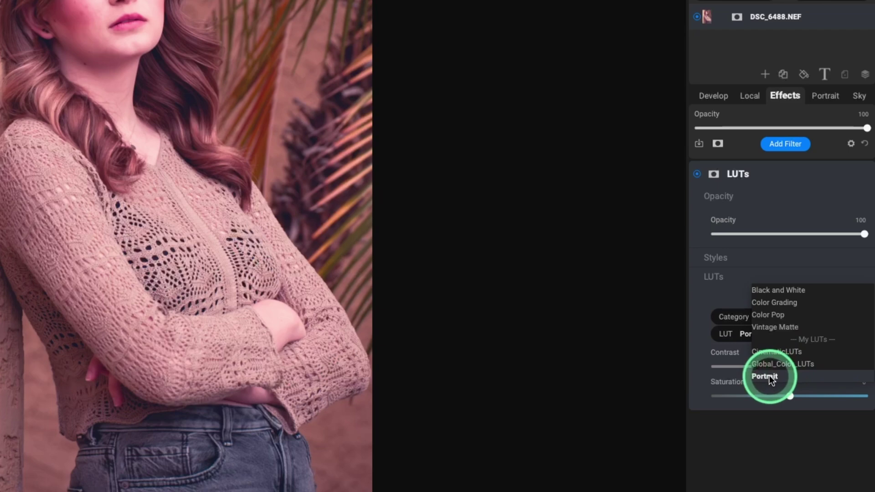
Choose the Portrait LUT category and preview Portrait2 and Portrait1 on the photo
click(769, 376)
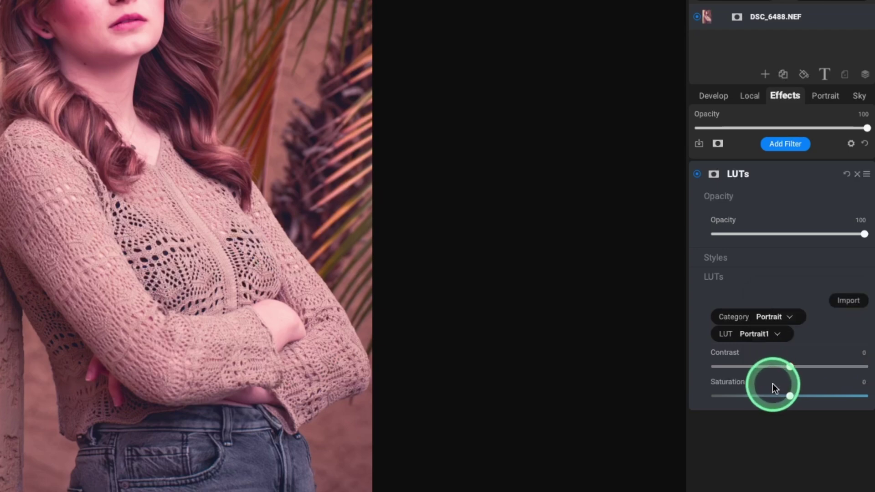
click(777, 336)
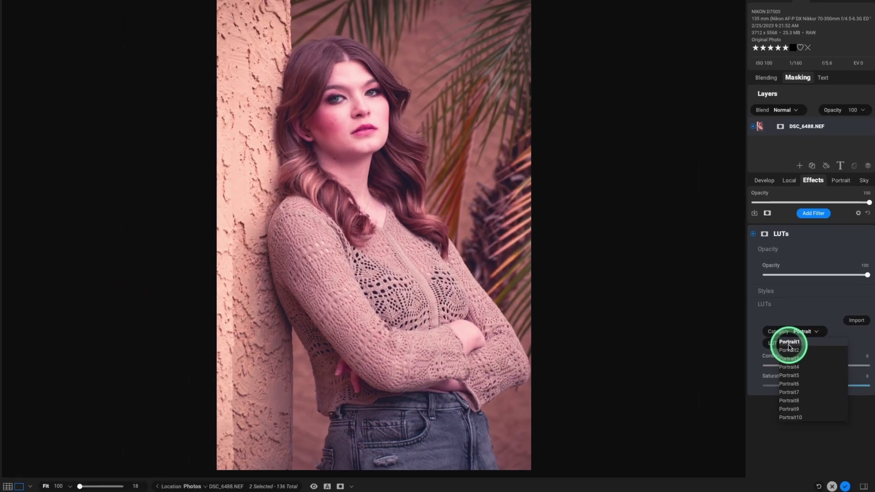
click(789, 350)
click(790, 345)
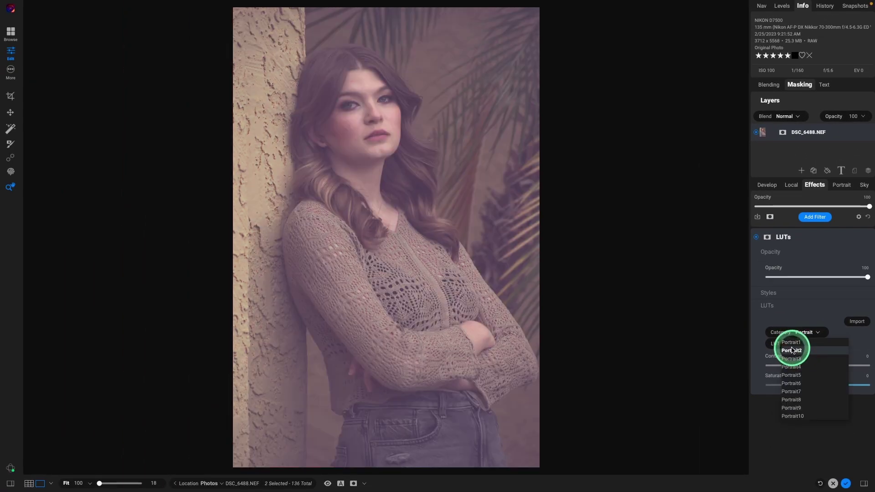
click(791, 346)
Preview Portrait5 through Portrait10, settle on Portrait9, and test opacity before resetting it to 100
key(Down)
key(Down)
key(Down)
key(Down)
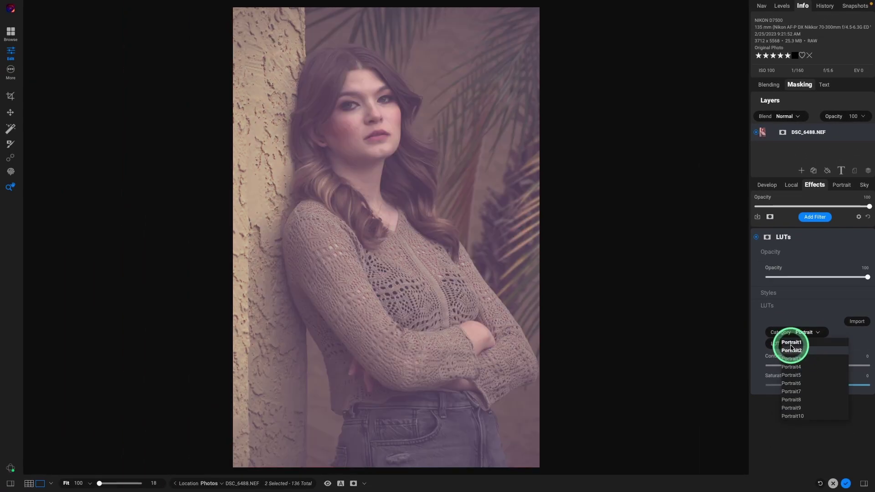
key(Down)
key(Down)
key(Down)
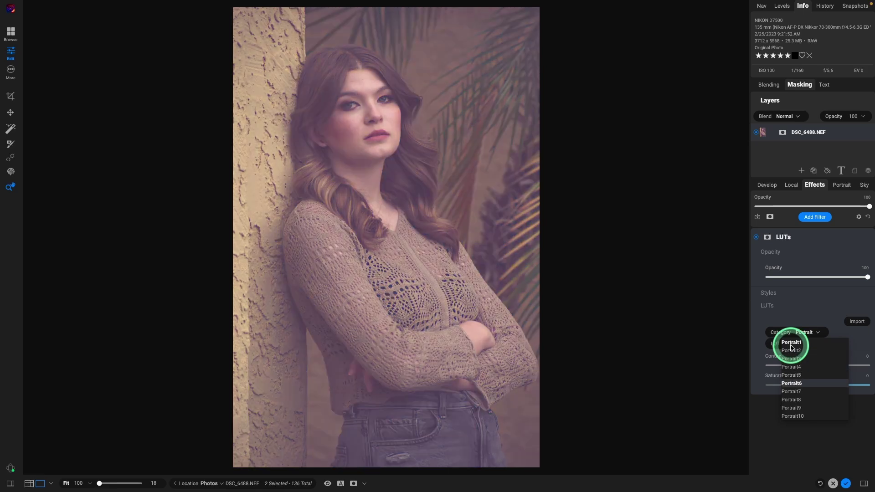
key(Down)
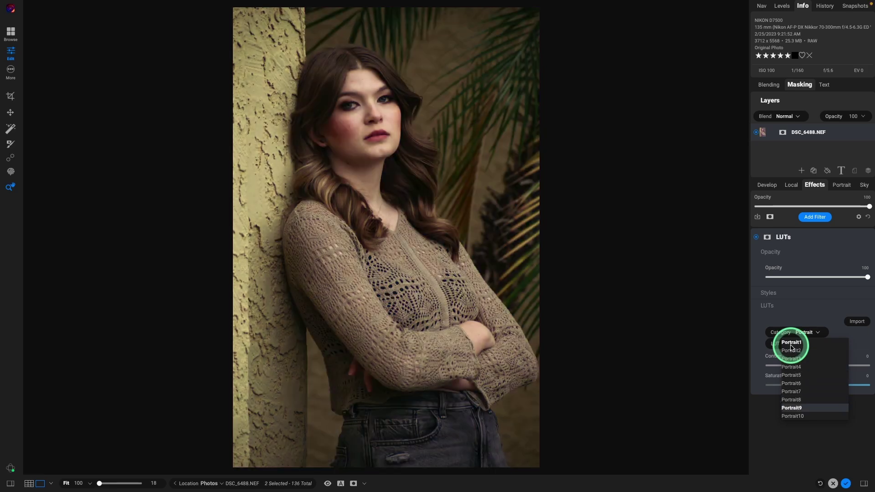
key(Down)
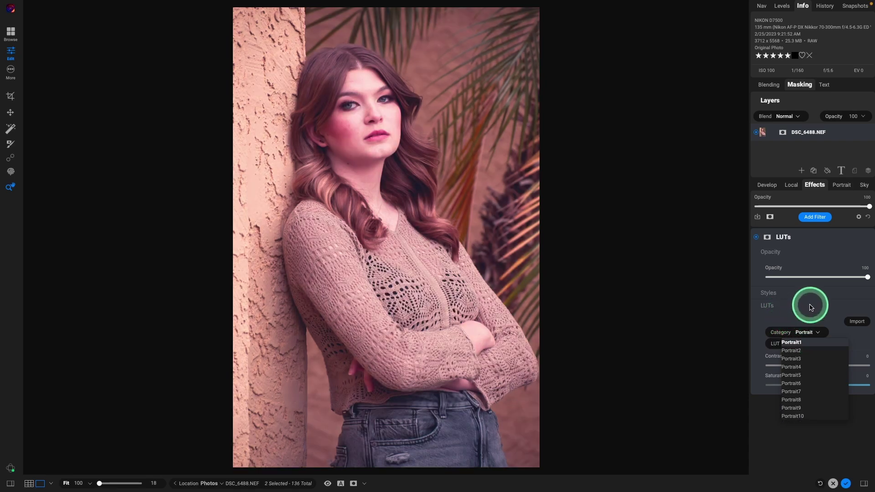
click(799, 384)
click(791, 408)
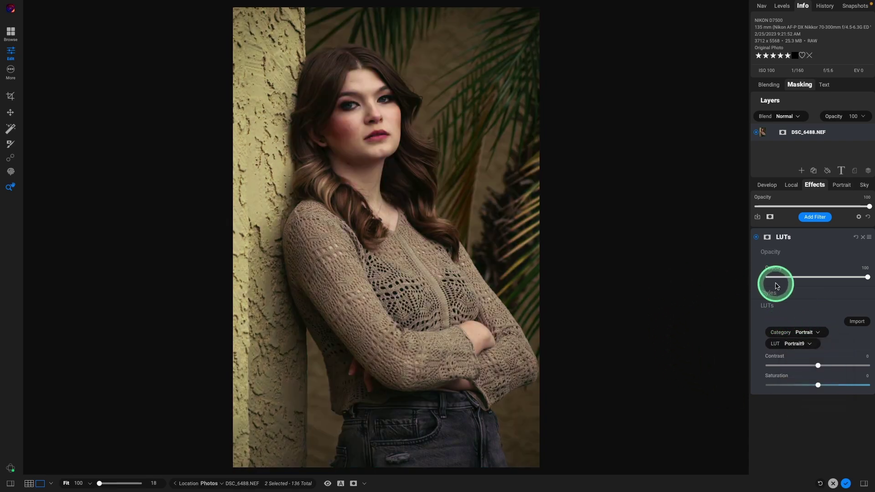
drag(868, 277, 830, 277)
double_click(791, 279)
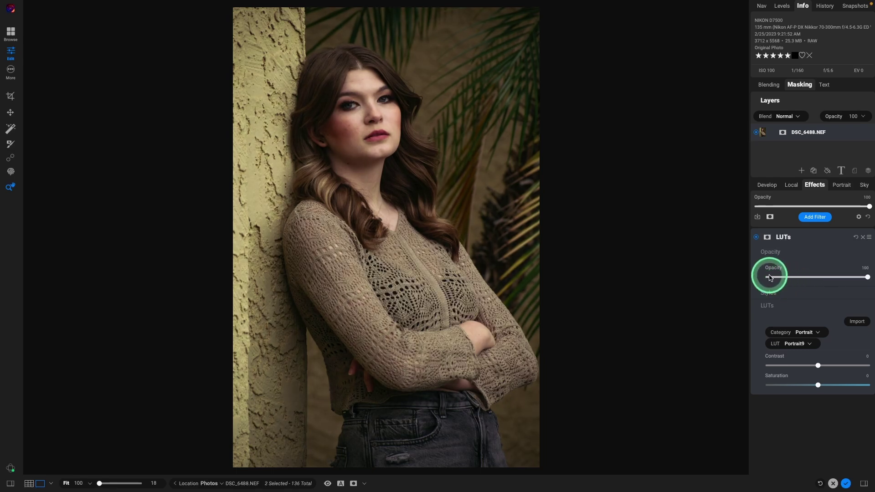
Revert the photo's edits and open on1.com's Free menu in Chrome
click(833, 484)
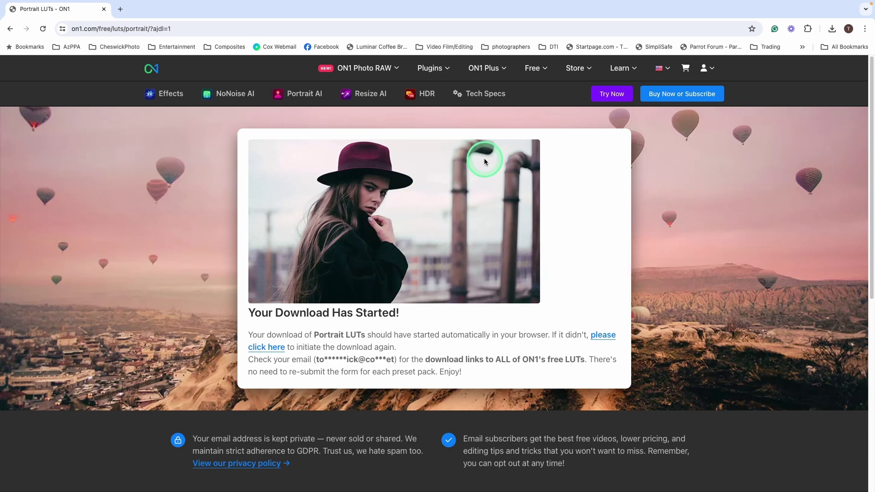
click(531, 73)
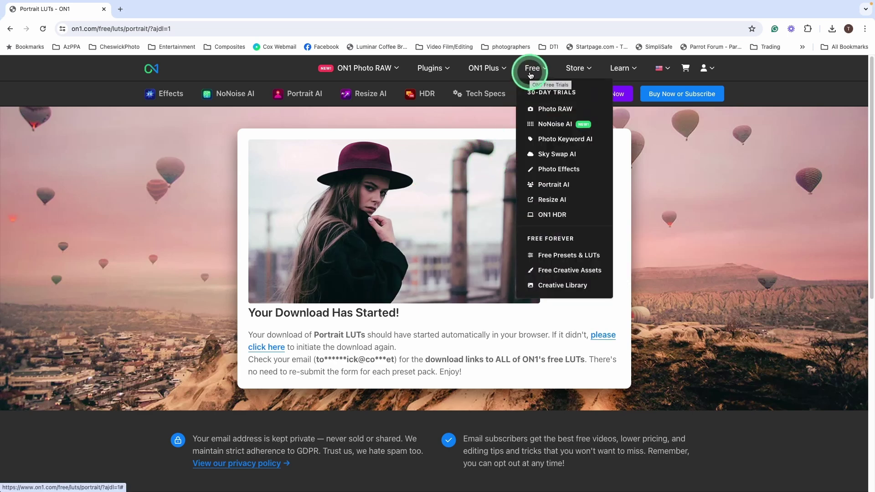
Open the Creative Library, try the ON1 Plus filter, then return to Non-Plus results
click(564, 288)
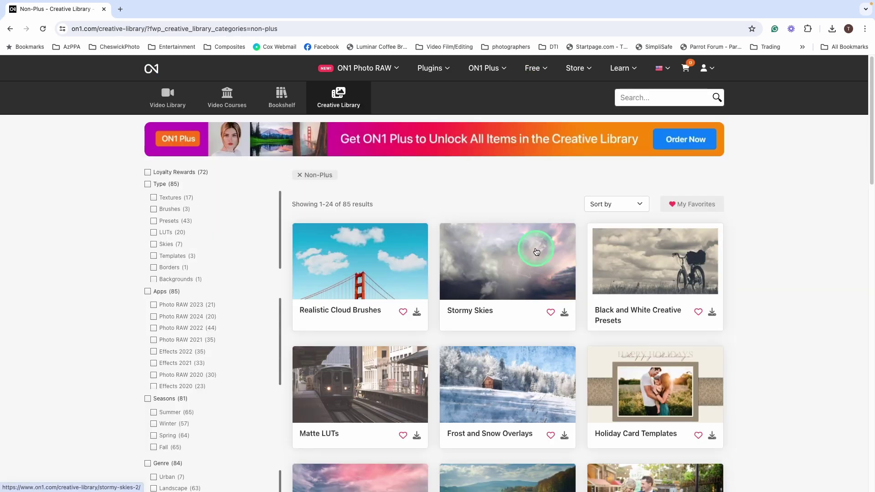
click(299, 177)
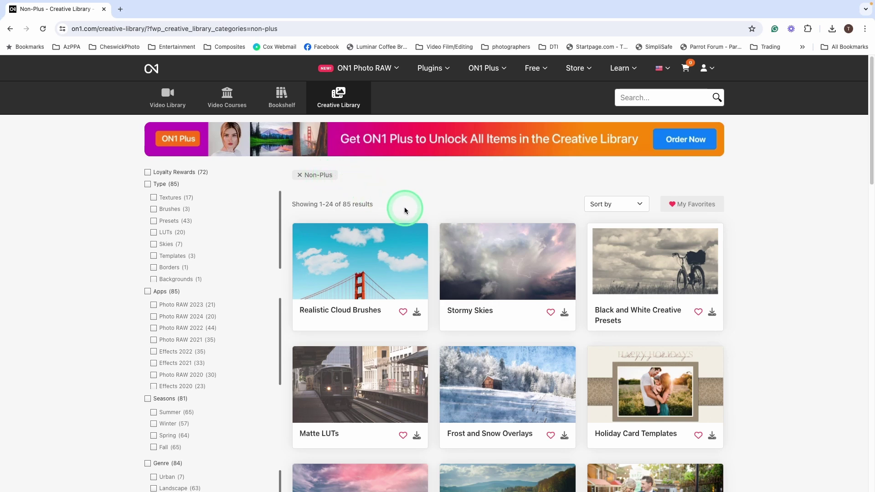
click(299, 175)
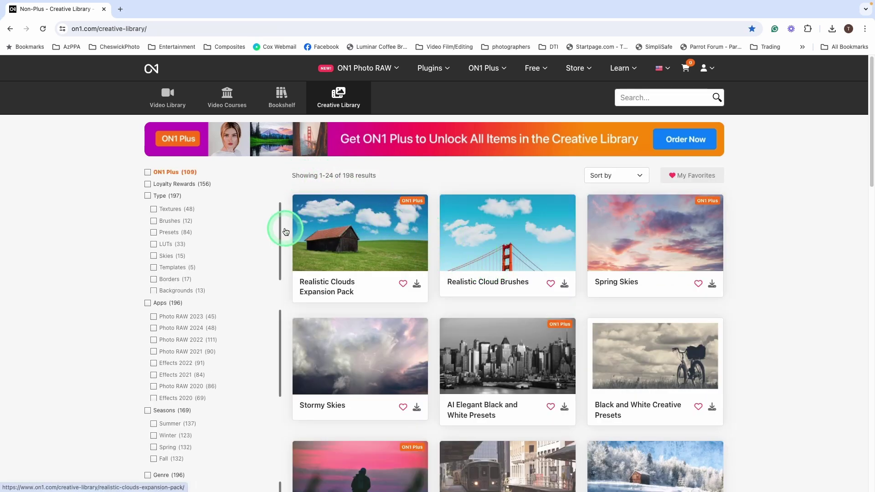
click(168, 174)
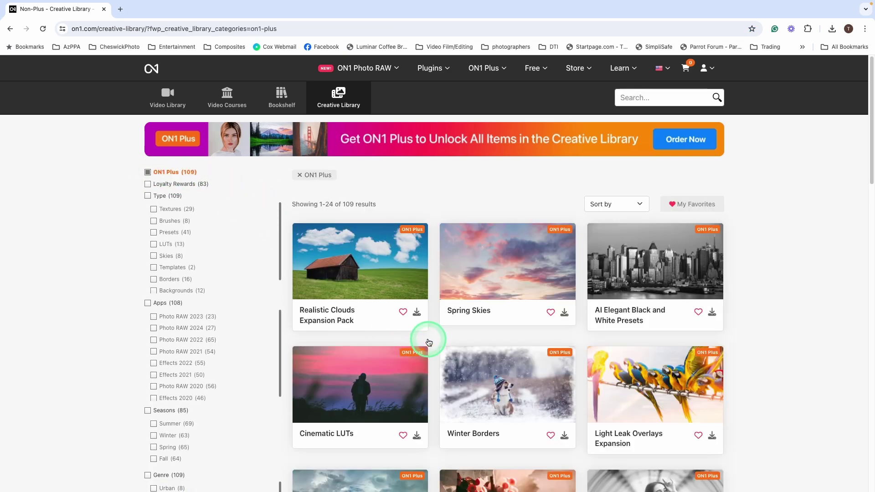
scroll(411, 328, down, 10)
scroll(410, 329, down, 4)
scroll(411, 327, up, 20)
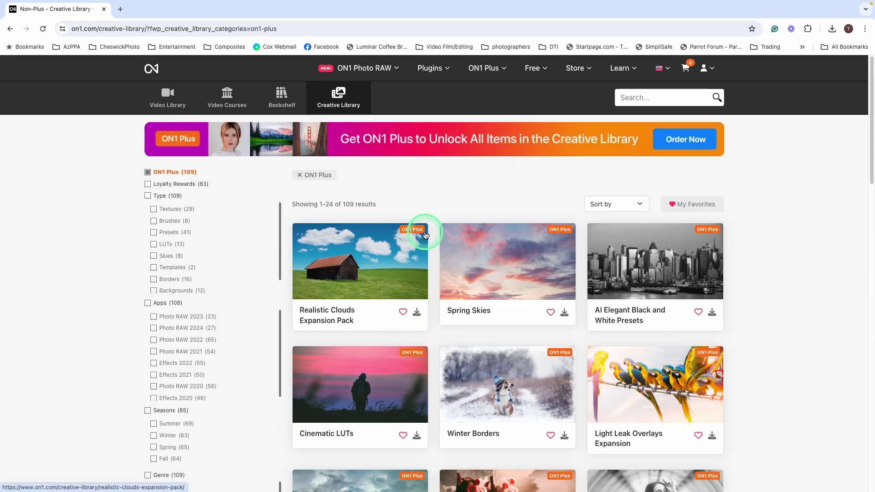
key(alt+Left)
Scroll through the Non-Plus library items to find Summertime Portrait Presets
click(536, 76)
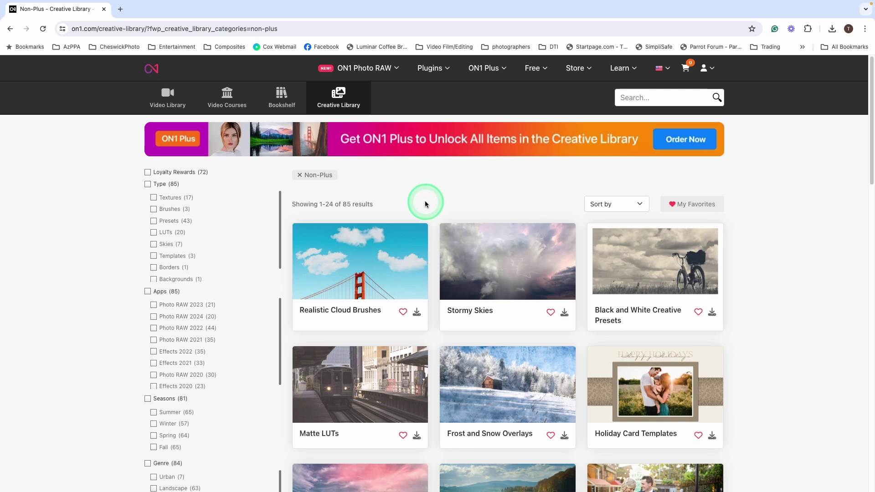
scroll(463, 266, down, 1)
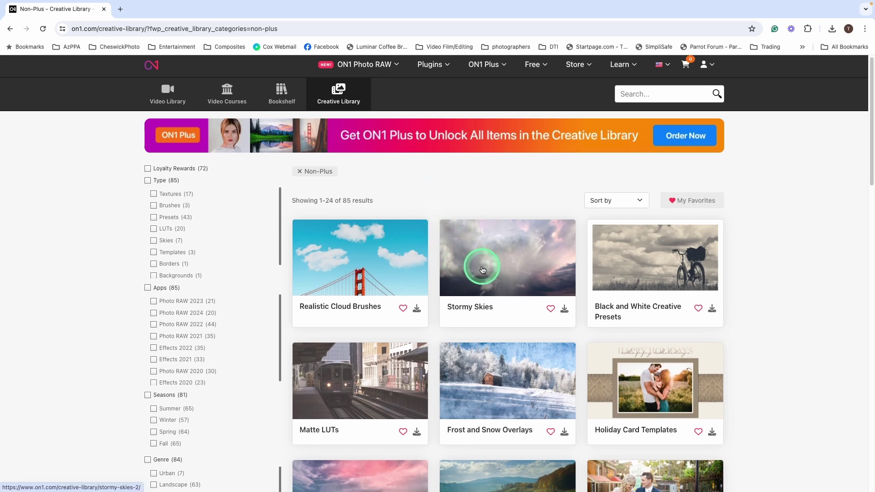
scroll(483, 270, down, 1)
scroll(483, 269, down, 3)
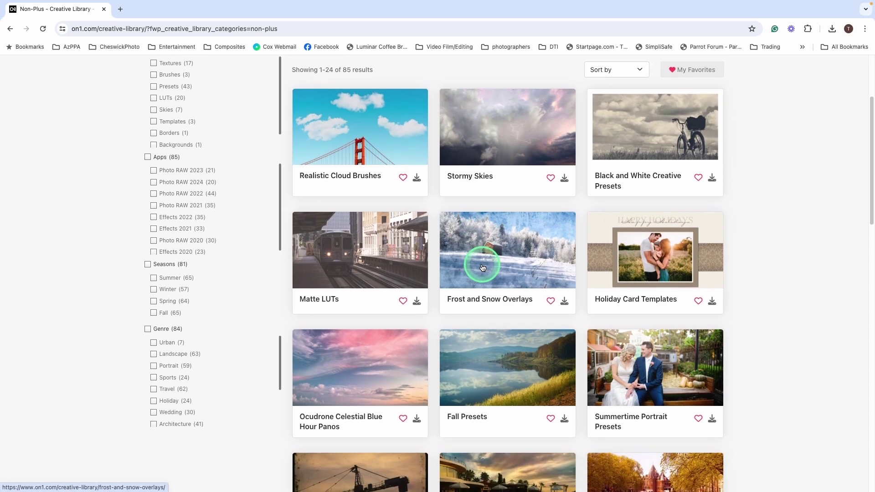
scroll(479, 266, down, 2)
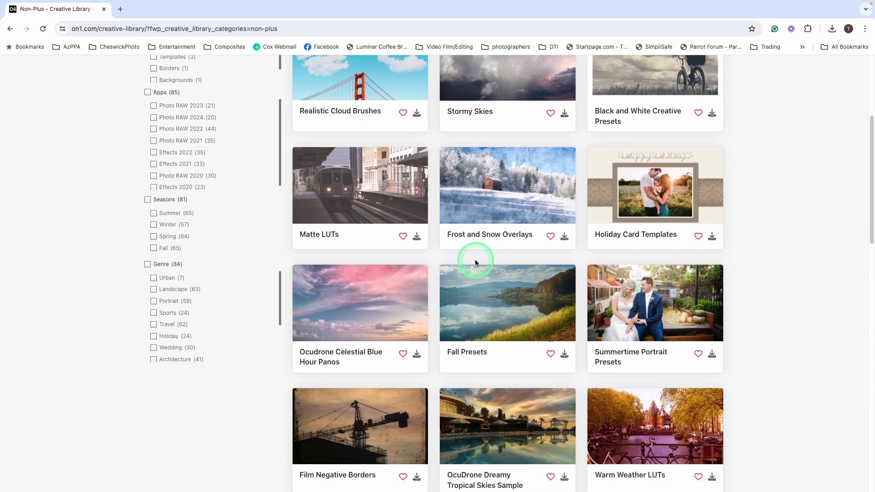
scroll(475, 263, down, 2)
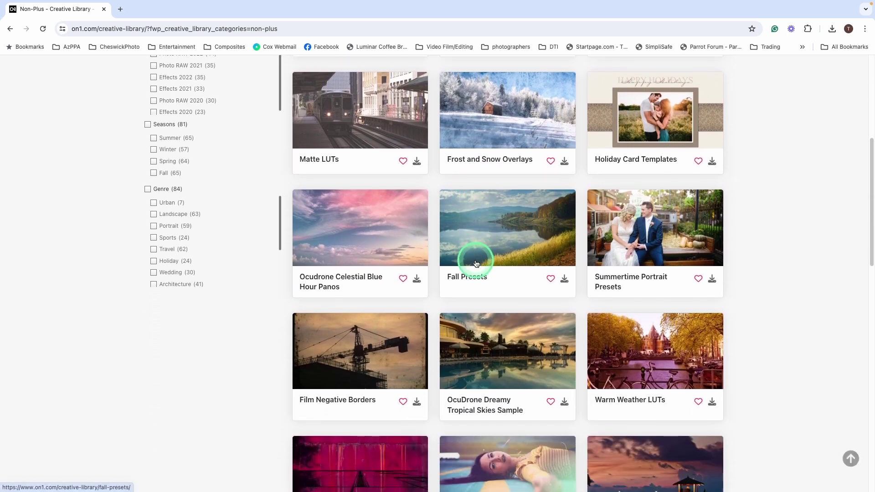
scroll(477, 264, up, 4)
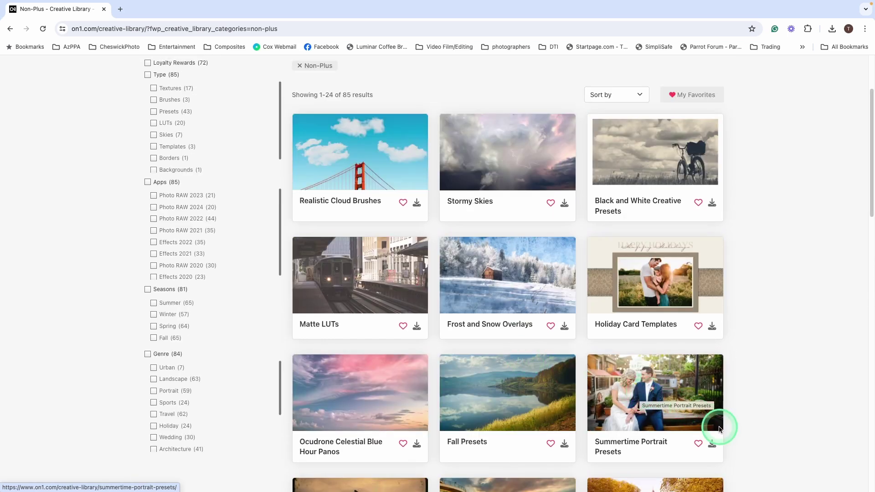
Open Summertime Portrait Presets and save its Download Presets file to Downloads
click(714, 442)
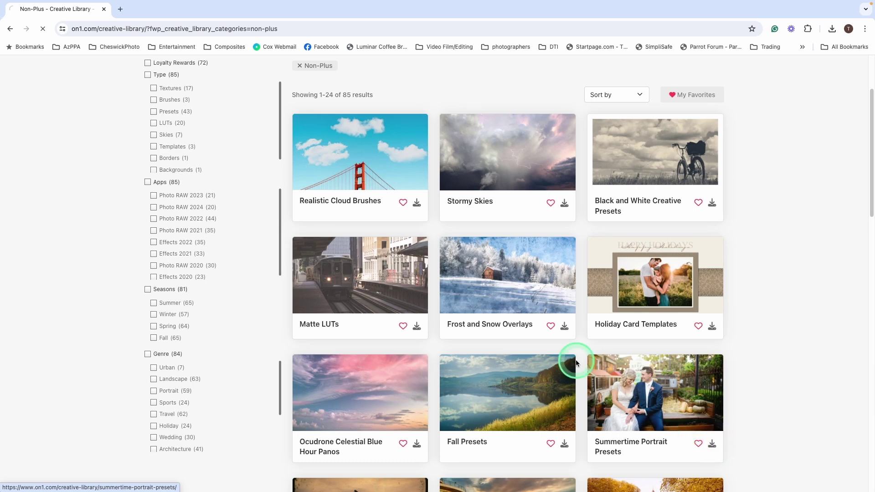
scroll(475, 355, down, 10)
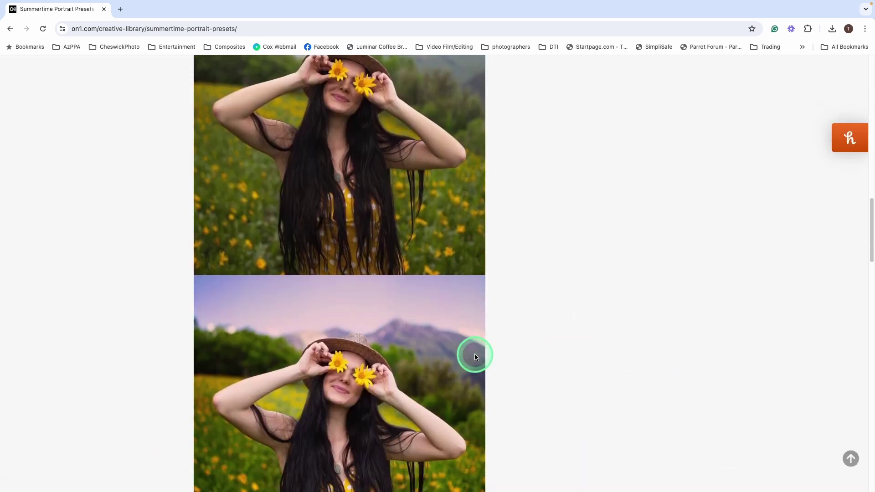
scroll(474, 356, up, 12)
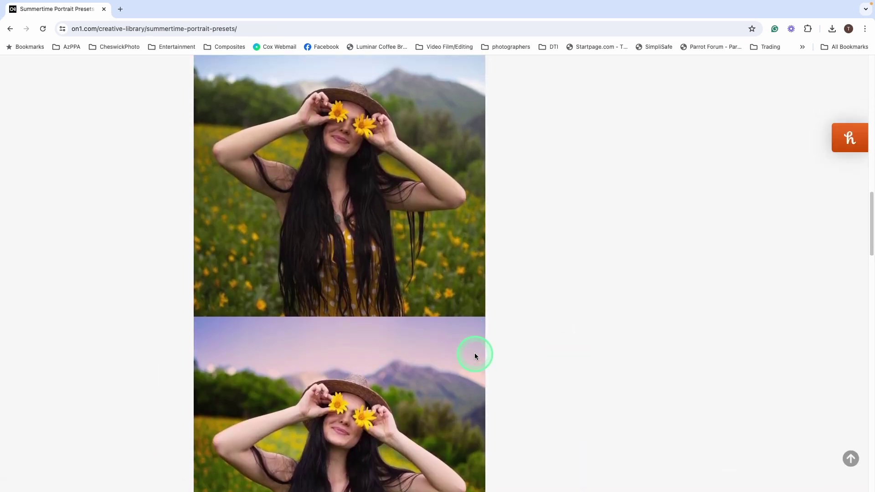
scroll(475, 355, up, 2)
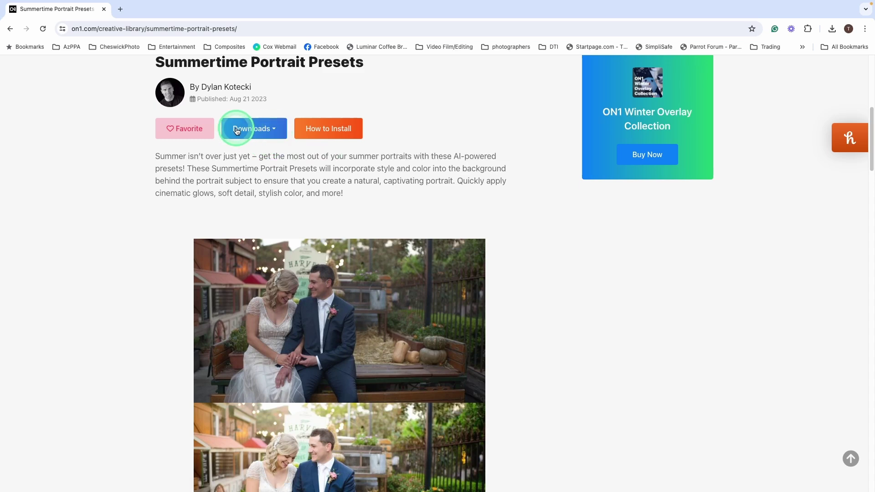
click(255, 130)
click(258, 149)
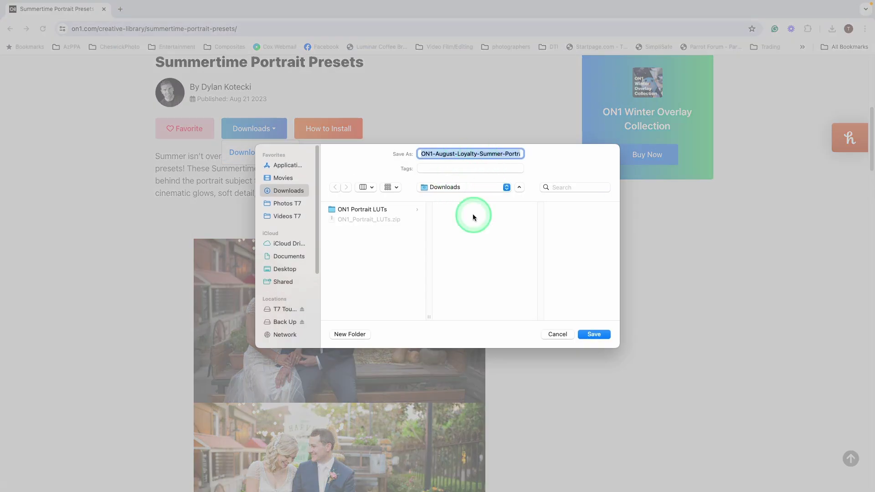
click(595, 335)
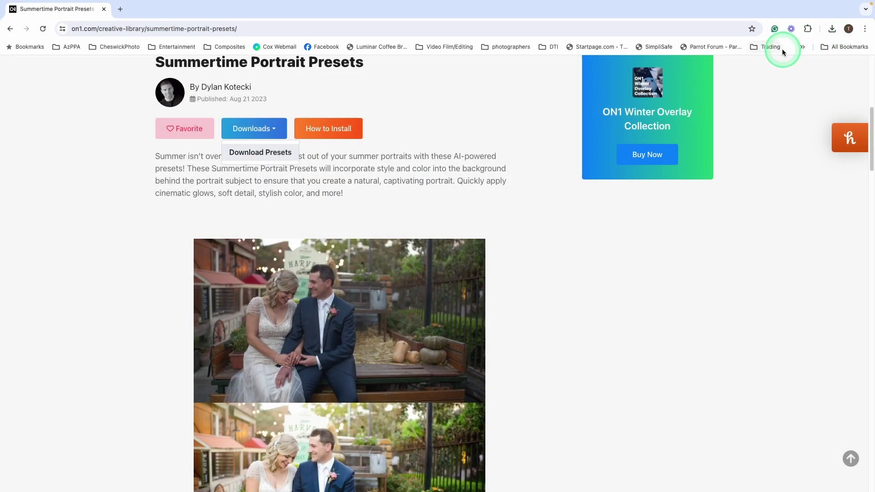
Reveal the Summer Portrait presets zip in Finder, unzip it, and expand the folder
click(832, 29)
click(808, 68)
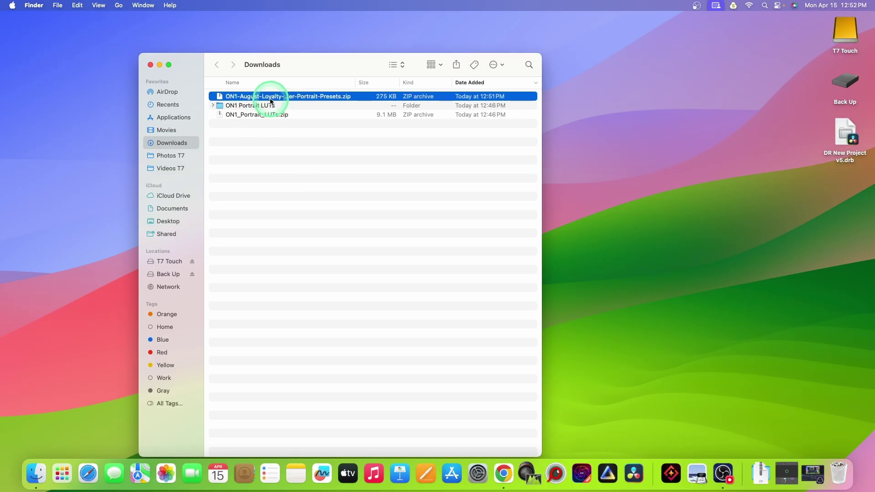
double_click(376, 97)
click(213, 97)
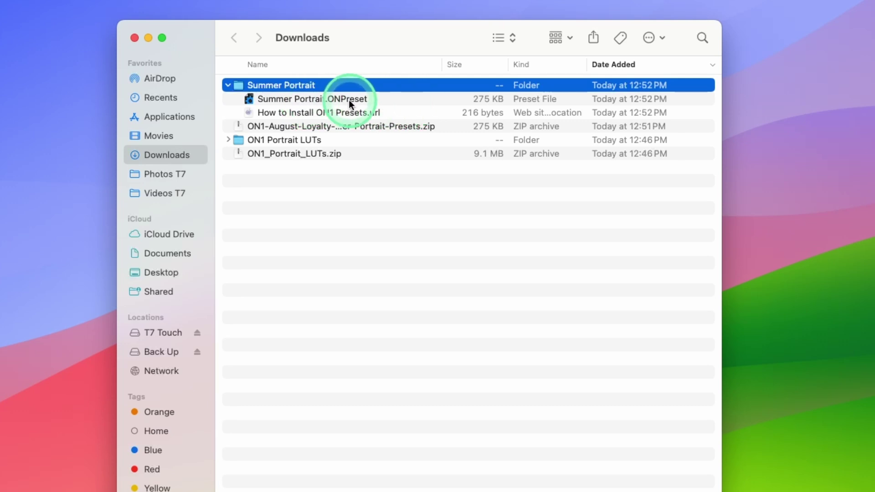
Drag Summer Portrait.ONPreset onto ON1 Photo RAW in the Dock to install it
right_click(398, 100)
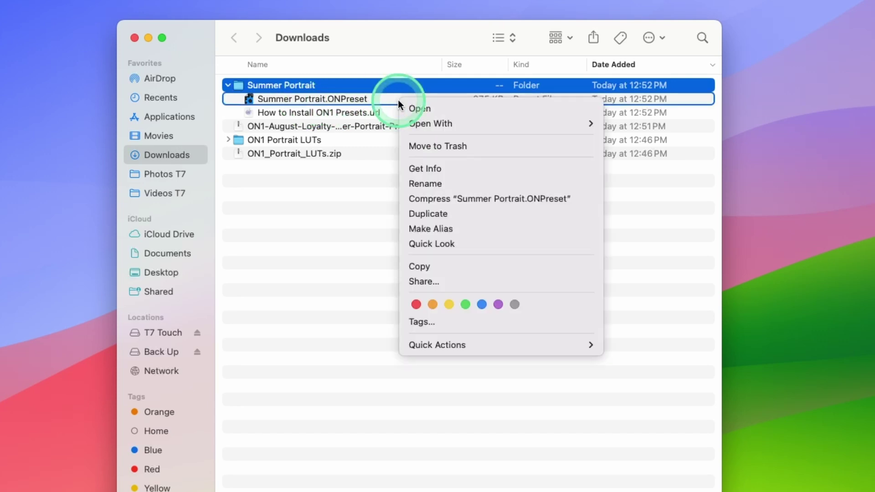
mouse_move(420, 124)
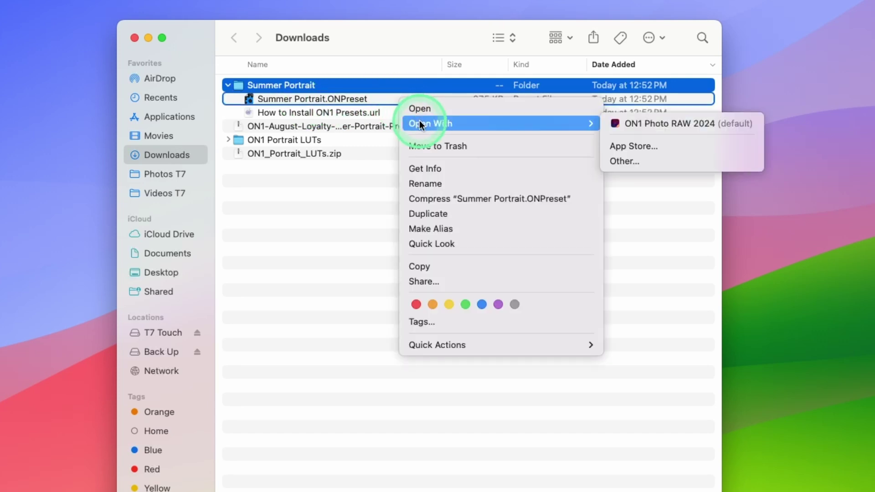
click(346, 97)
drag(349, 97, 585, 476)
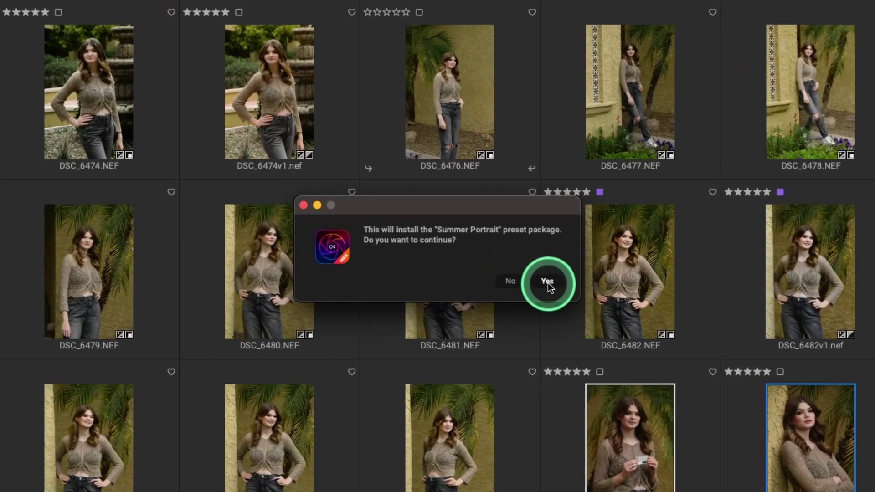
Confirm installing the Summer Portrait package's 6 new preset files and dismiss the success notice
click(548, 282)
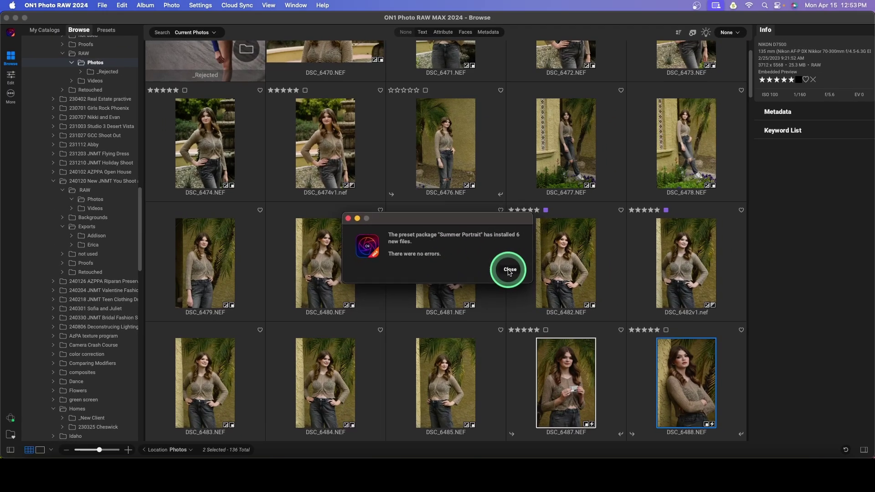
click(509, 271)
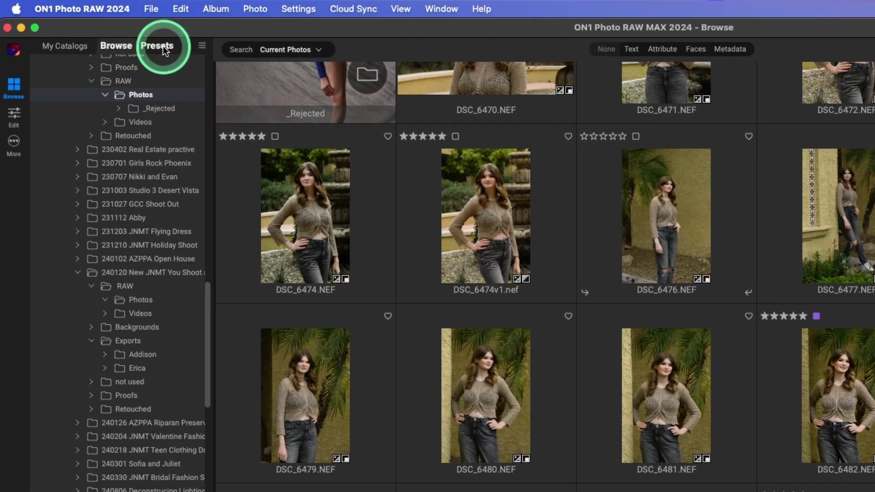
Open the Summer Portrait preset category and preview SP1–SP5 as a grid in a widened panel
click(163, 46)
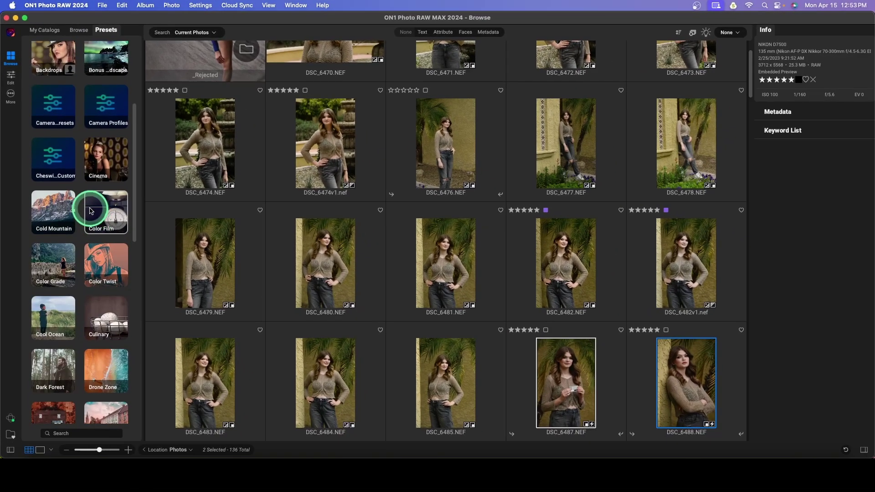
scroll(101, 244, down, 5)
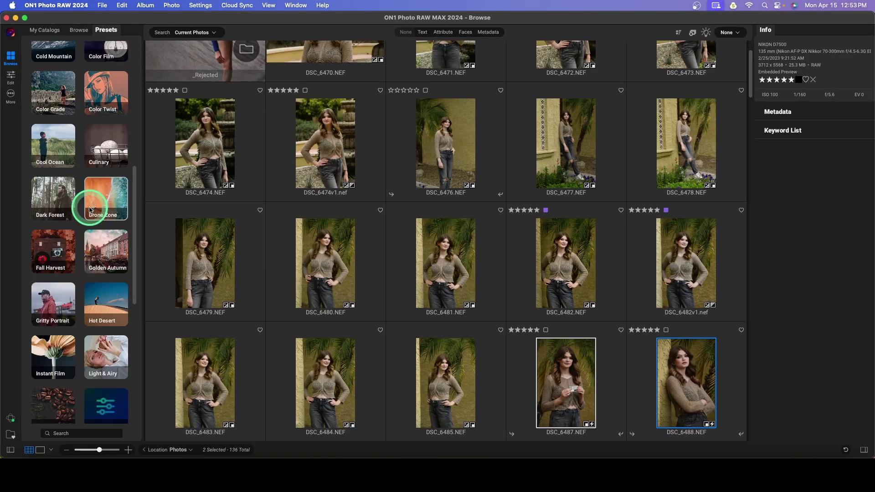
scroll(89, 210, down, 3)
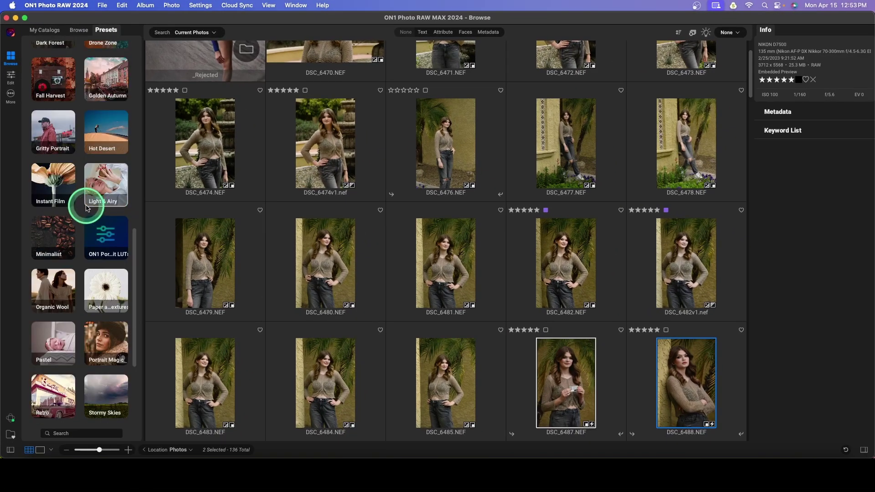
scroll(86, 208, down, 2)
scroll(87, 205, down, 2)
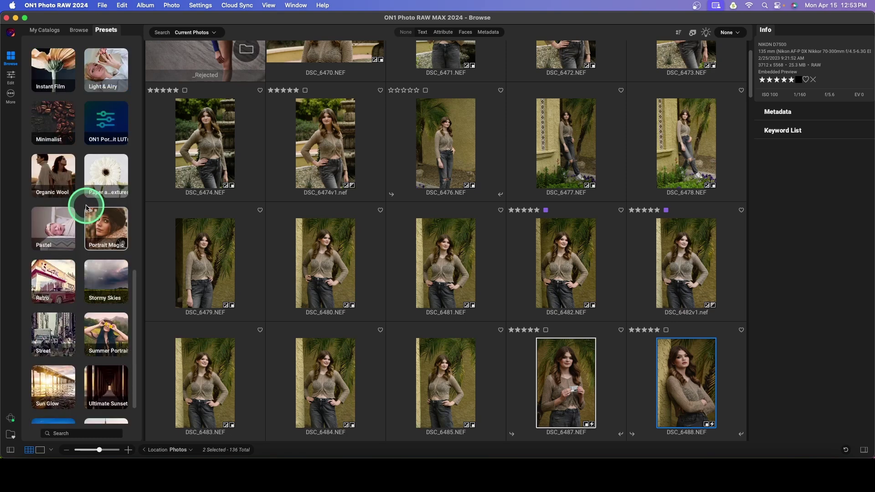
drag(105, 332, 108, 338)
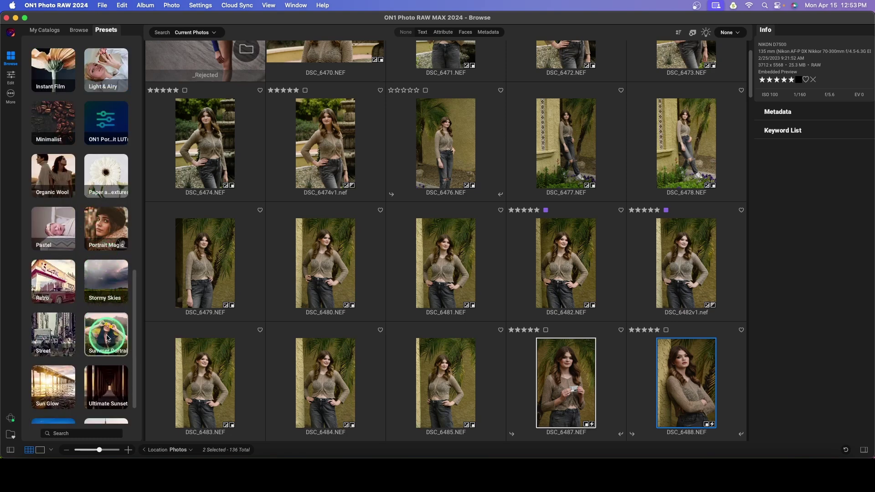
click(110, 335)
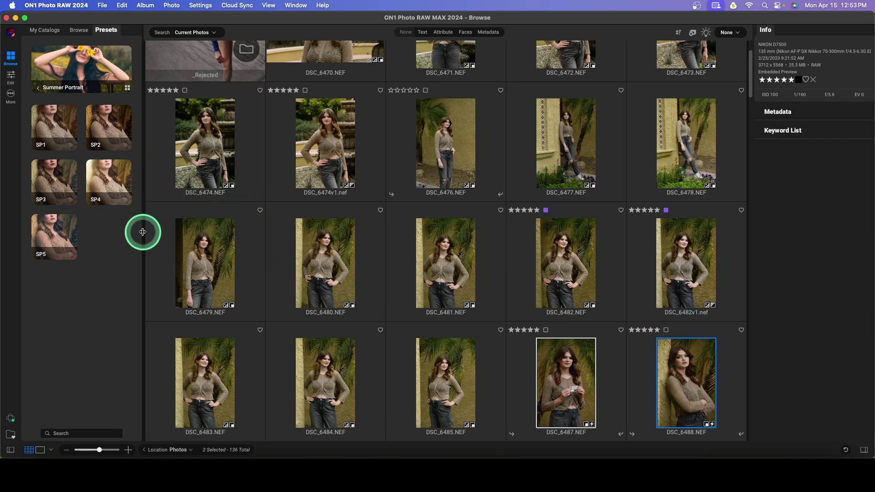
drag(143, 232, 121, 229)
click(126, 89)
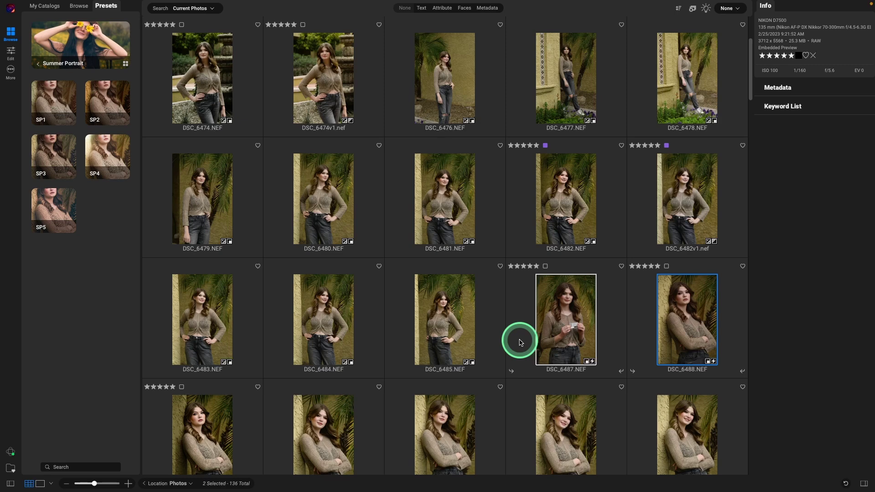
Open DSC_6487 in Edit and set its profile to Nikon D7500 Camera Standard
double_click(677, 333)
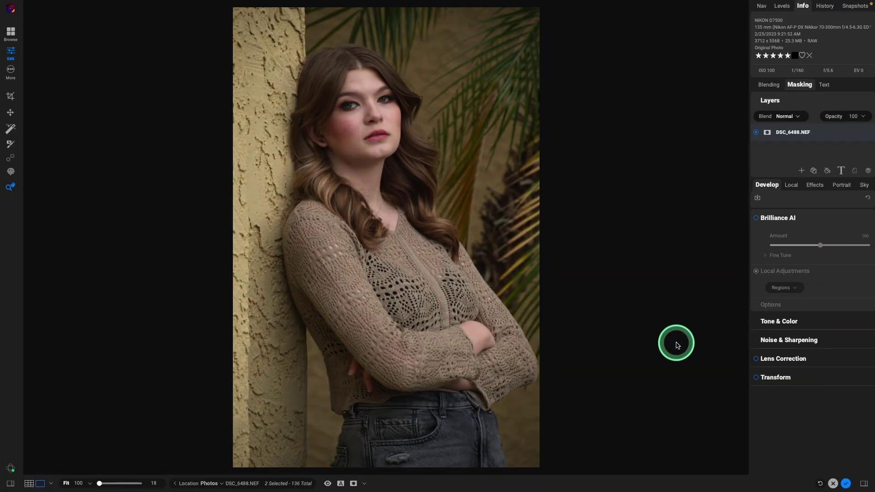
key(Left)
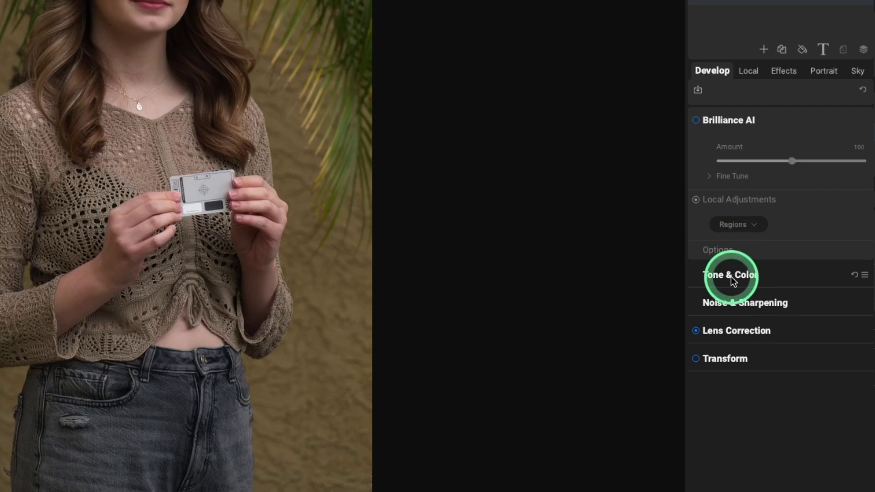
click(729, 276)
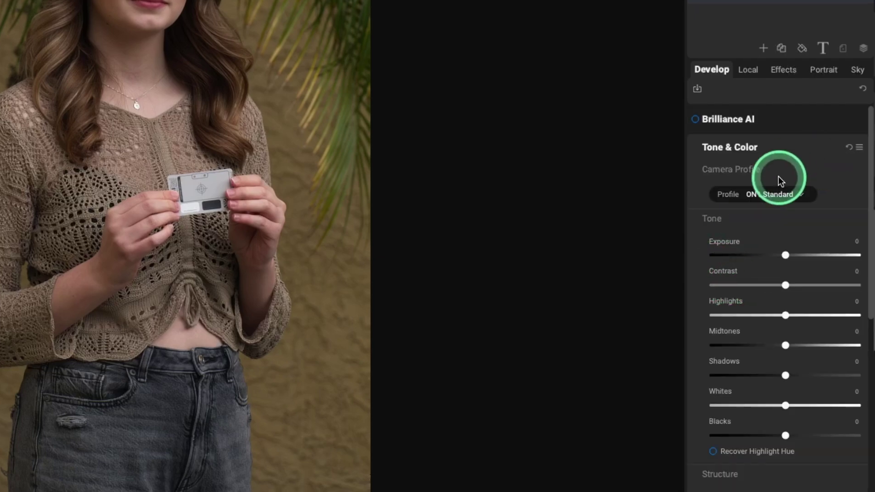
click(805, 195)
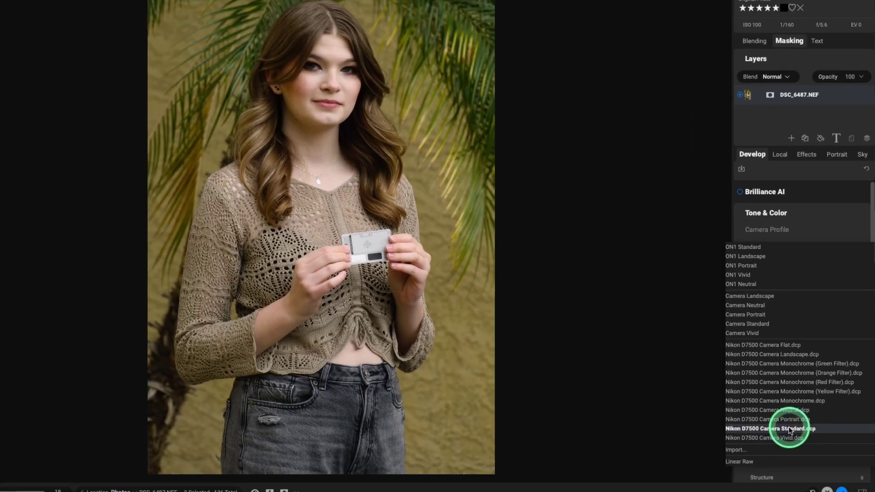
click(760, 434)
Sample white balance from the grey card, giving Custom temperature 6064 and tint 4
scroll(777, 362, down, 5)
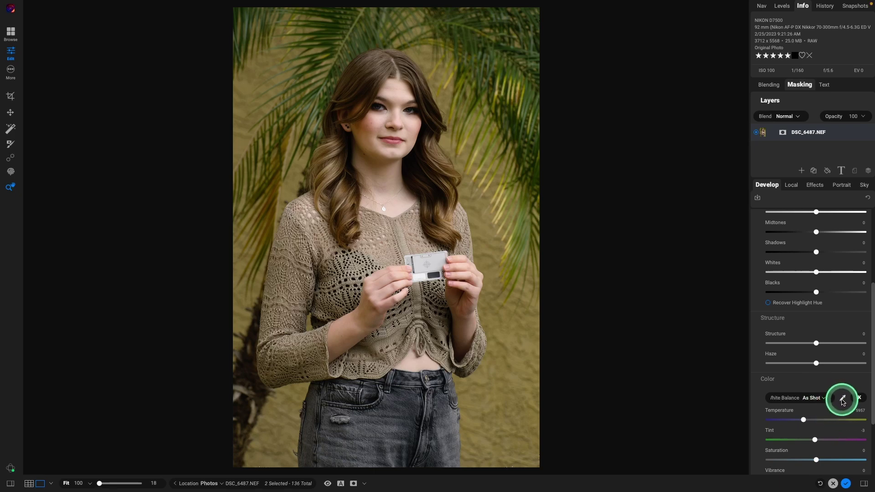
click(842, 400)
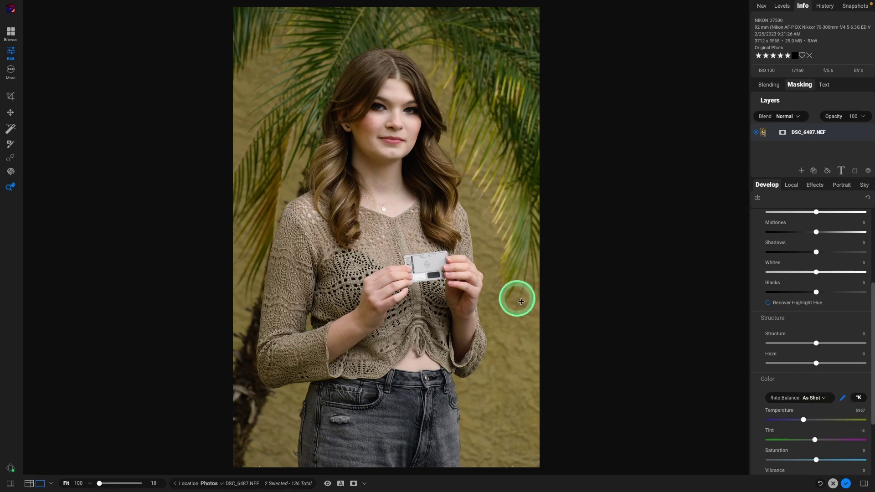
click(436, 260)
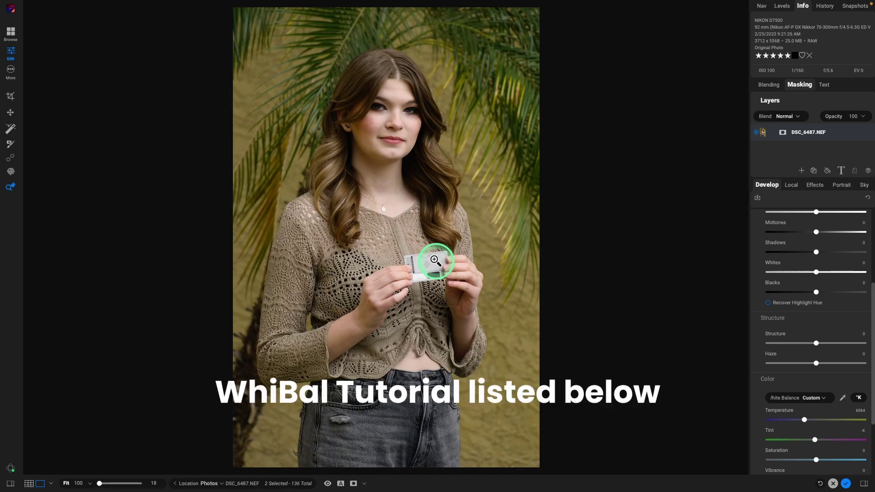
click(51, 485)
Show the filmstrip and sync all of DSC_6487's settings to DSC_6488
click(57, 471)
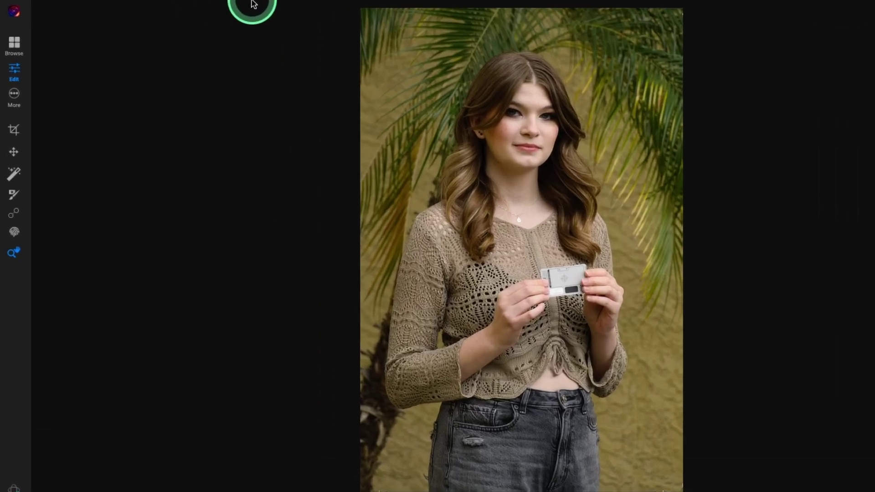
mouse_move(178, 7)
click(327, 10)
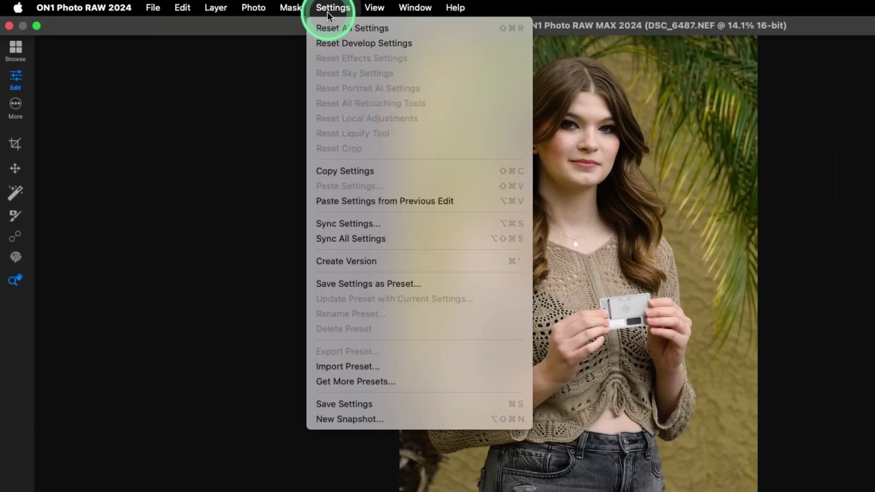
click(356, 236)
Switch to editing DSC_6488 and display the color histogram
key(Right)
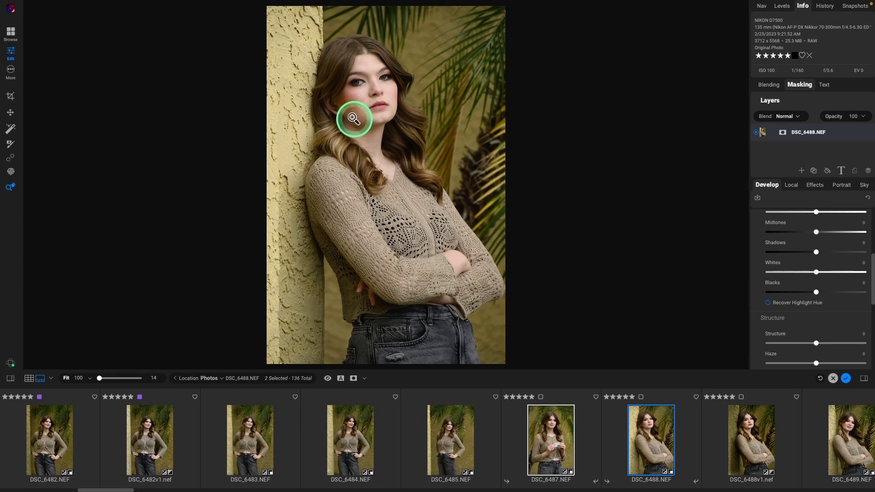
click(780, 11)
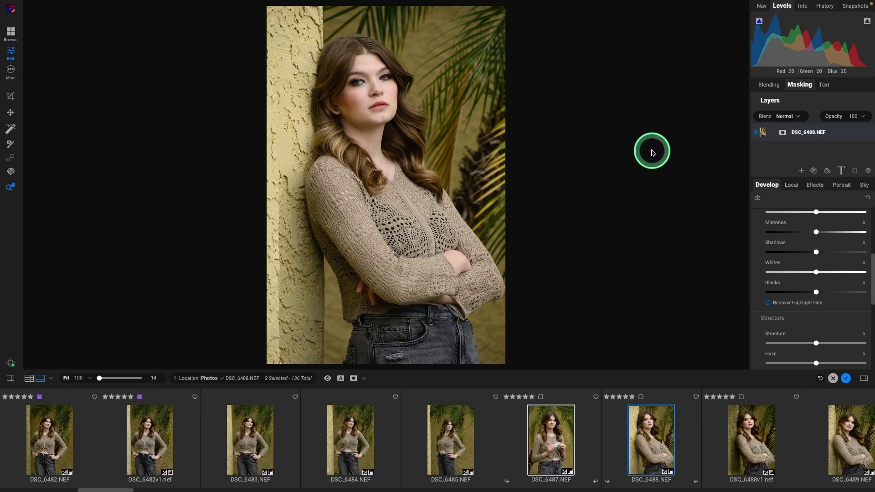
scroll(756, 265, up, 3)
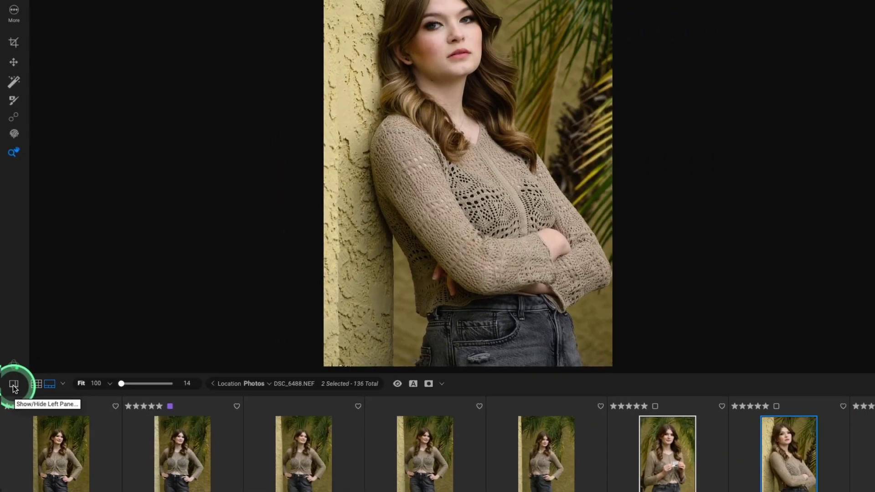
Bring back the left pane and apply the Summer Portrait SP2 preset to DSC_6488
click(19, 392)
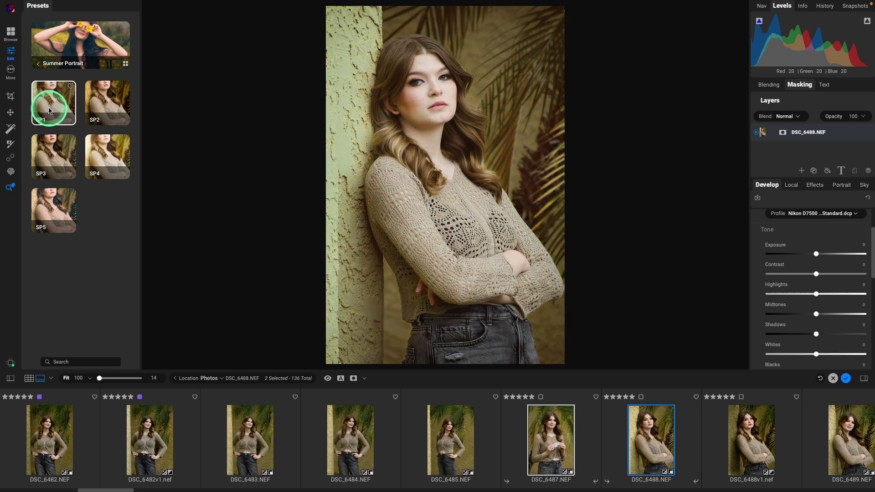
click(117, 103)
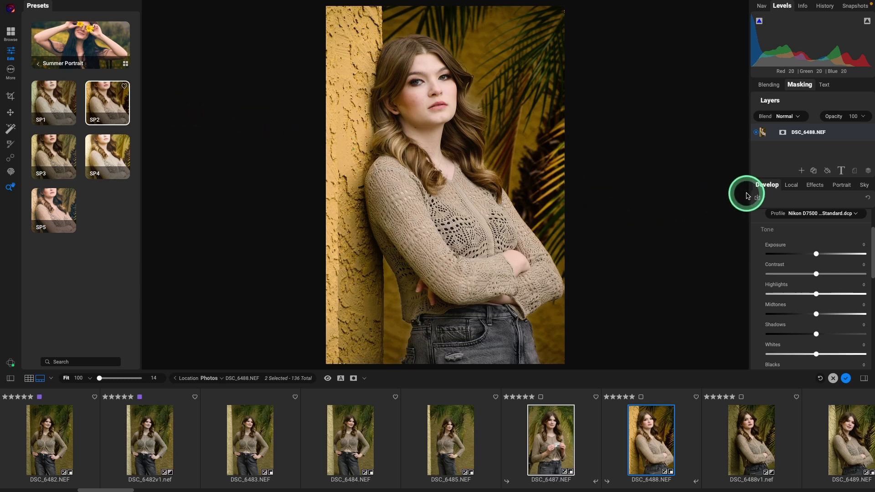
click(790, 188)
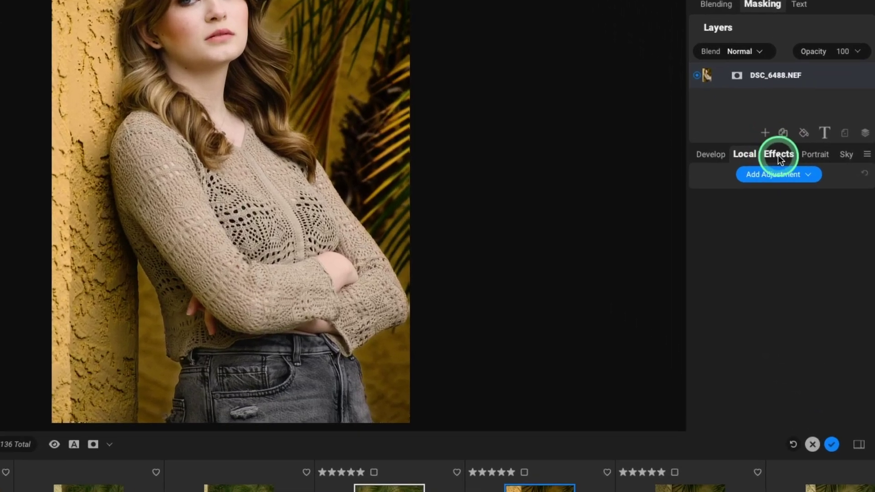
click(812, 188)
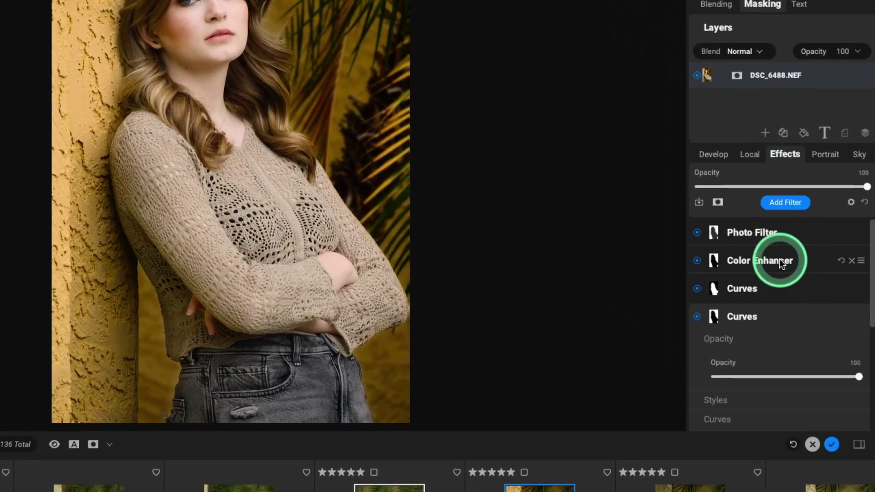
scroll(797, 325, down, 1)
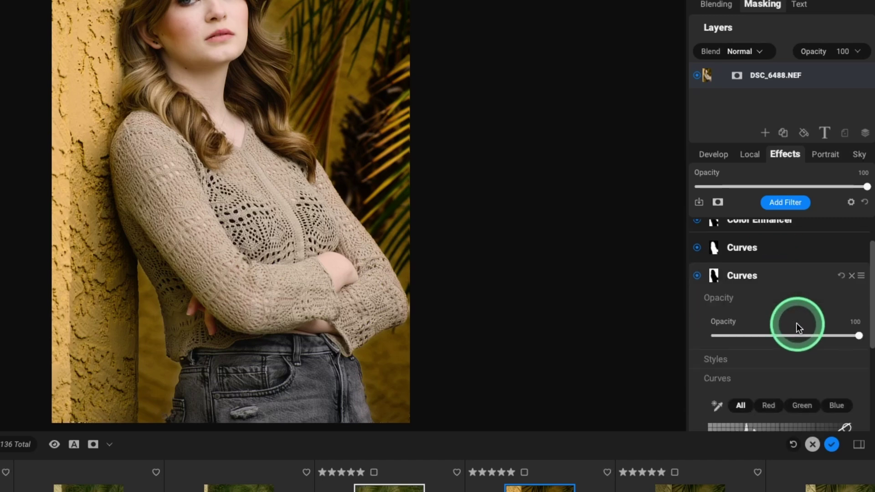
scroll(796, 324, down, 1)
scroll(796, 324, down, 2)
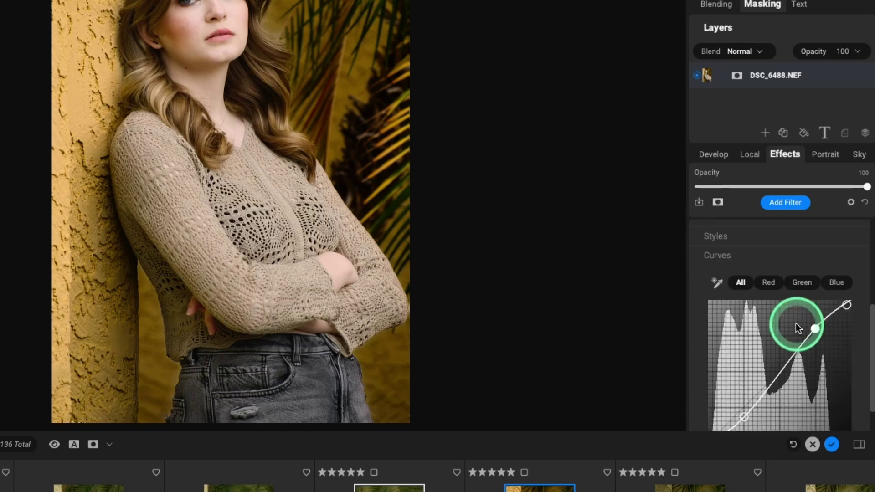
scroll(795, 324, down, 1)
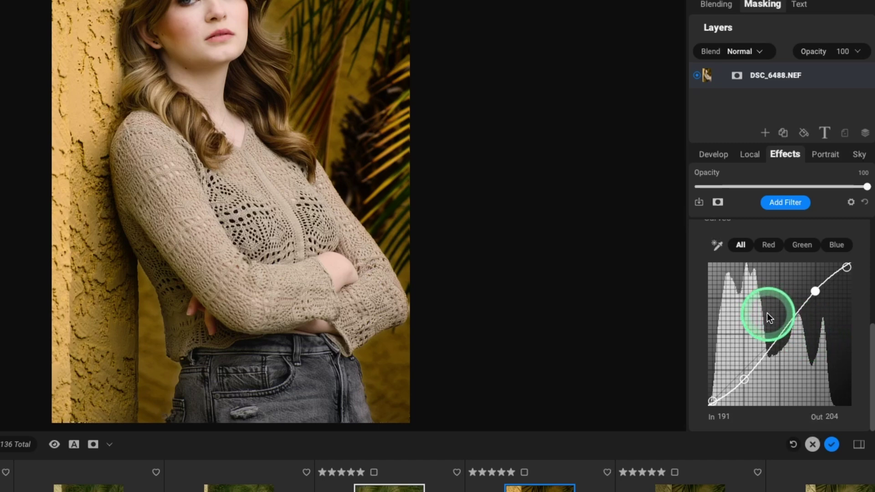
scroll(767, 313, up, 4)
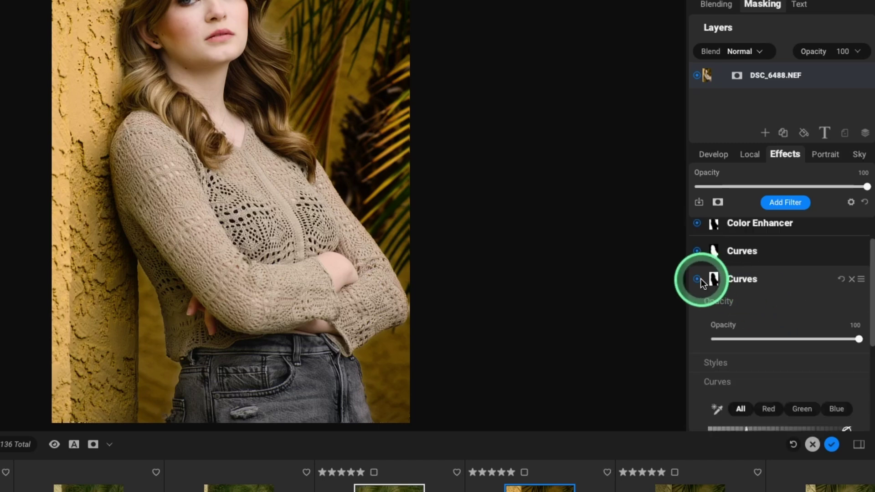
click(697, 279)
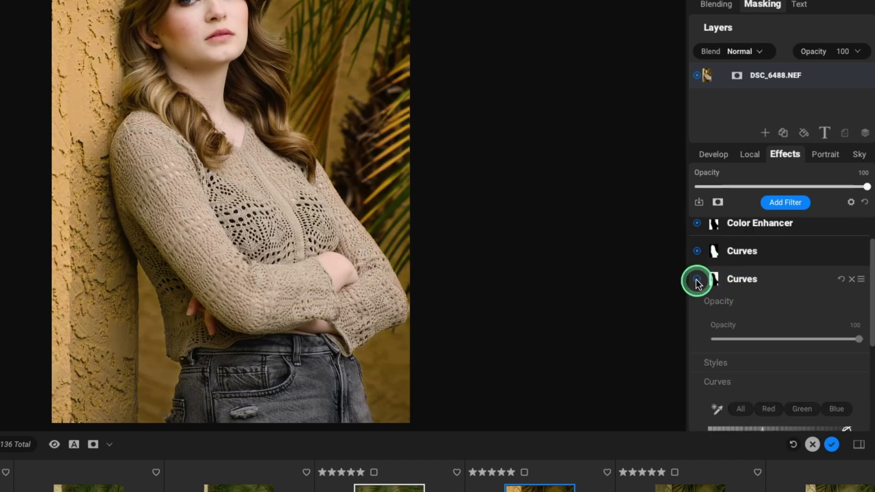
click(697, 279)
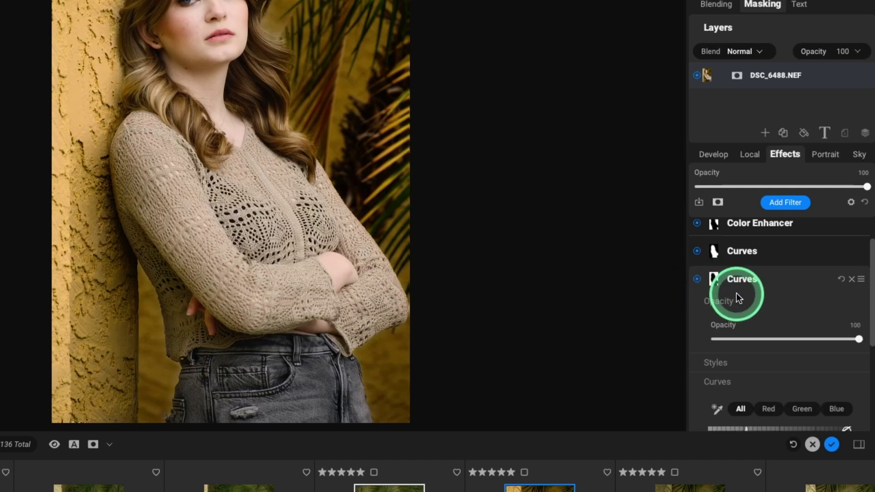
scroll(736, 292, up, 1)
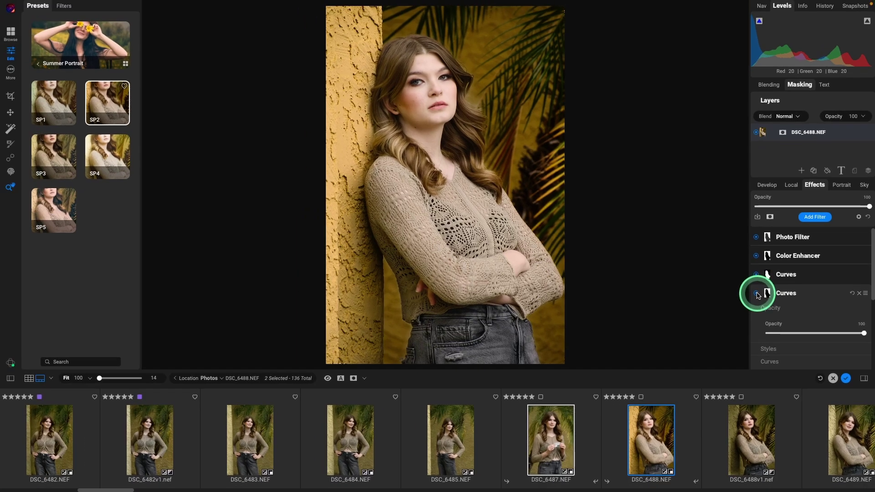
click(697, 316)
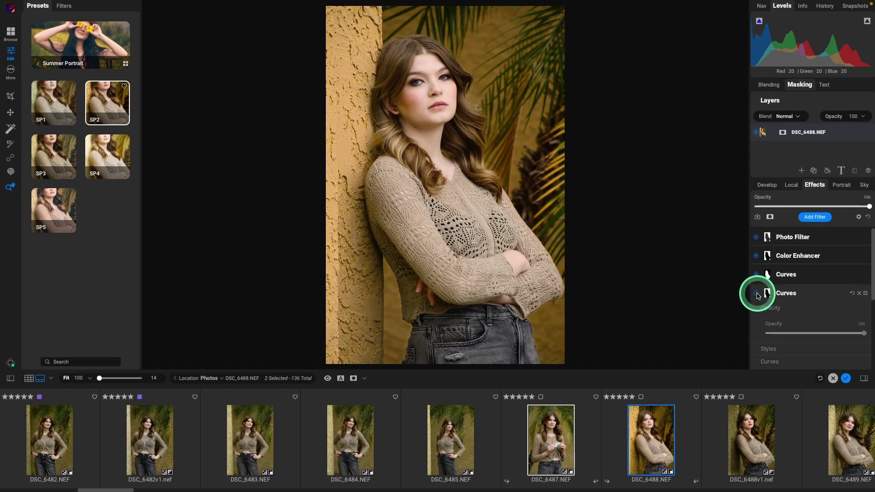
click(757, 294)
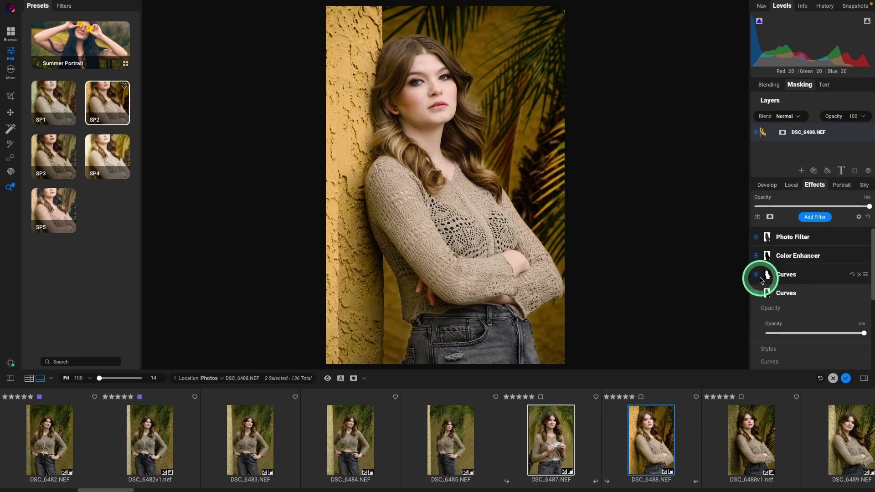
click(757, 275)
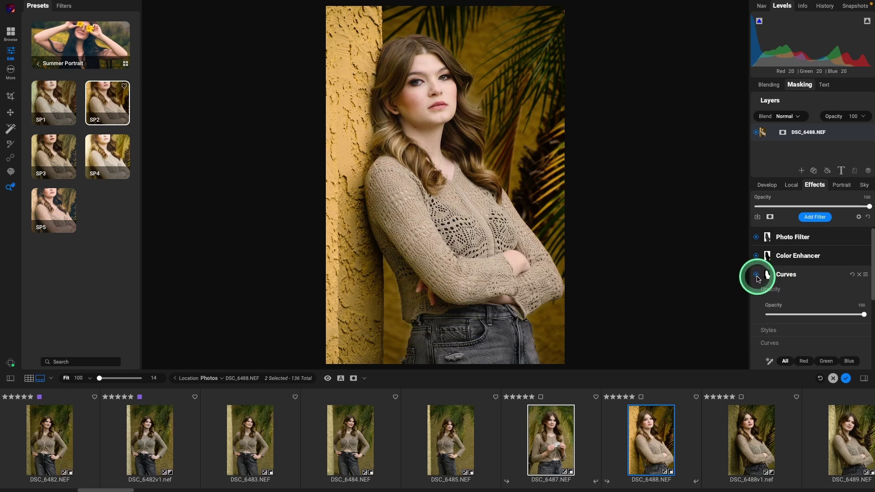
scroll(802, 277, down, 3)
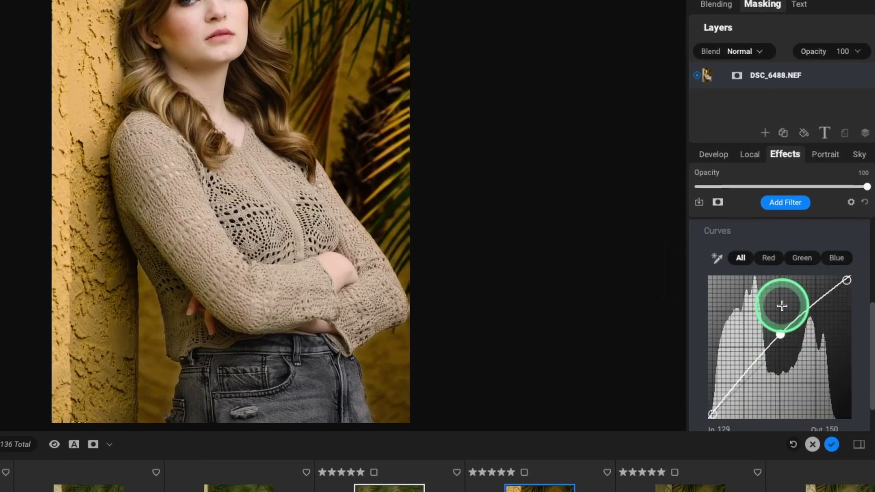
scroll(797, 316, up, 3)
scroll(756, 349, up, 1)
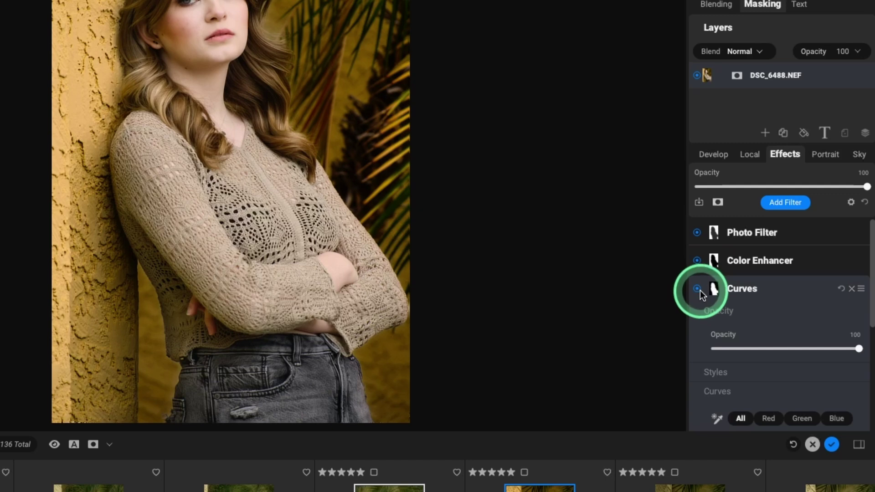
click(698, 289)
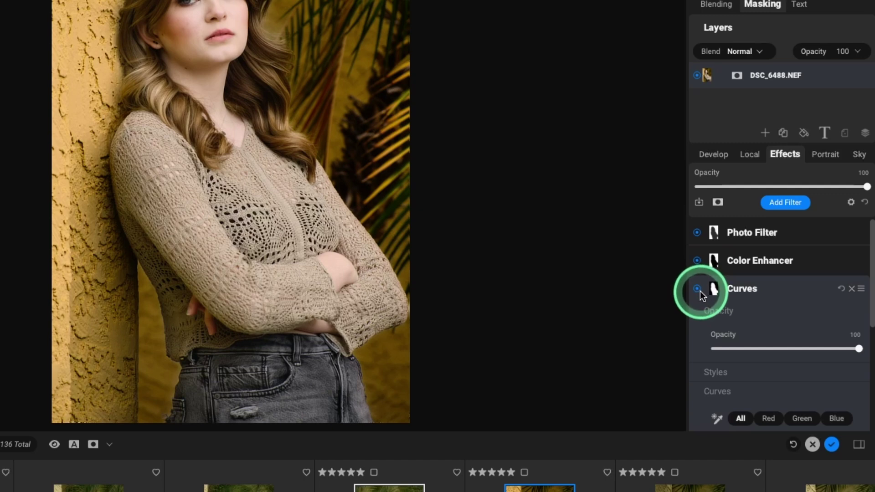
click(697, 262)
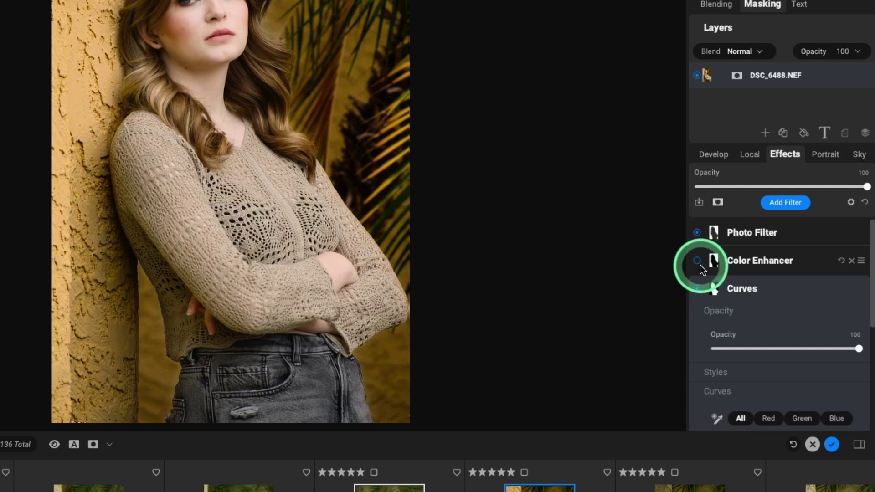
click(698, 233)
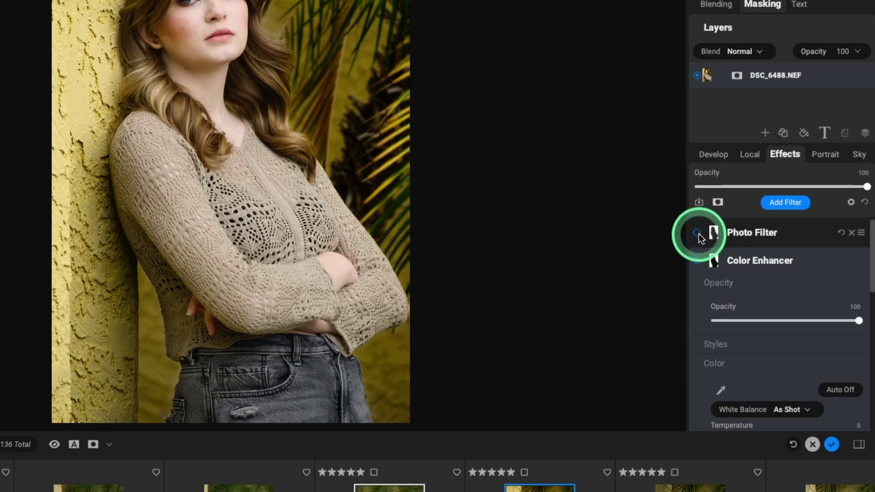
click(699, 234)
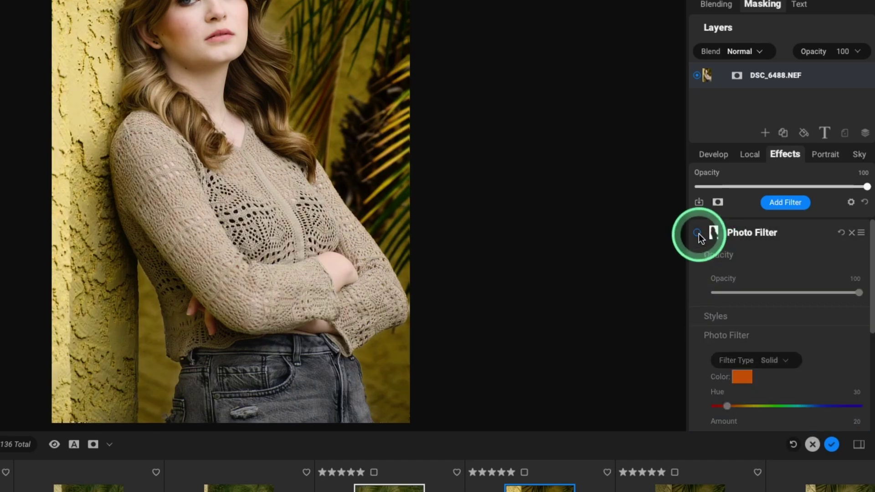
click(752, 232)
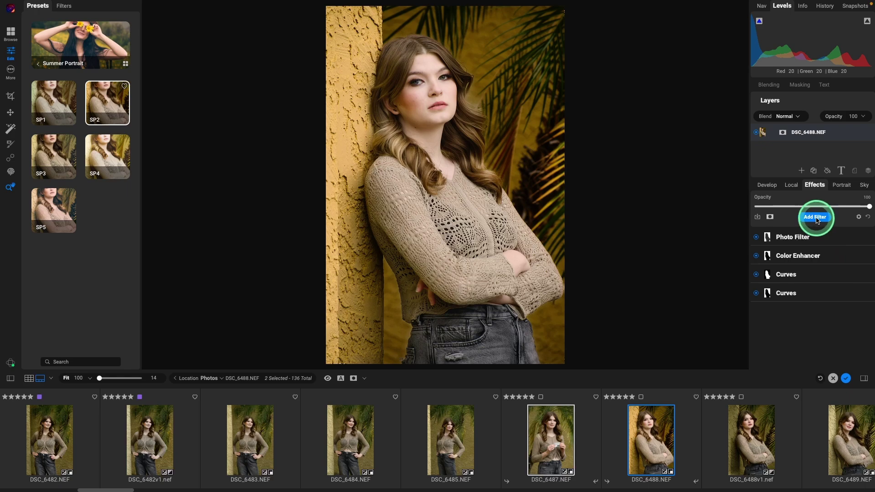
Add a Vignette filter in the Big Softy style with brightness set to -79
click(818, 220)
click(701, 331)
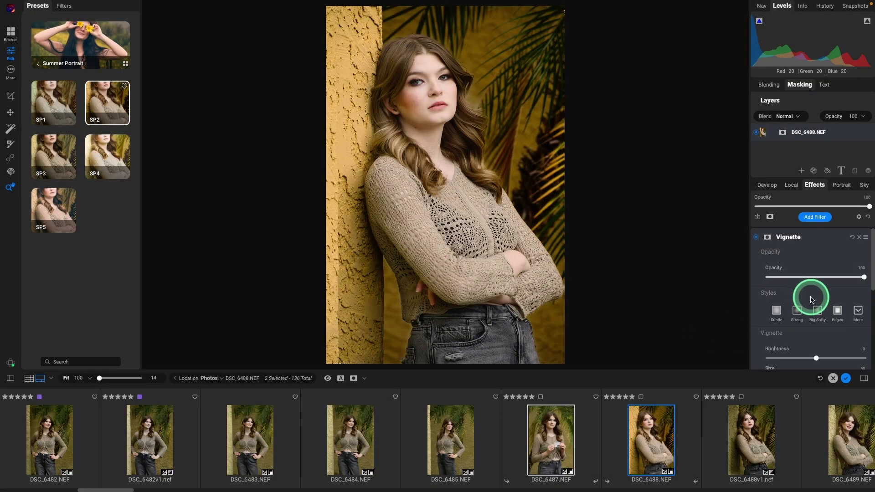
click(818, 313)
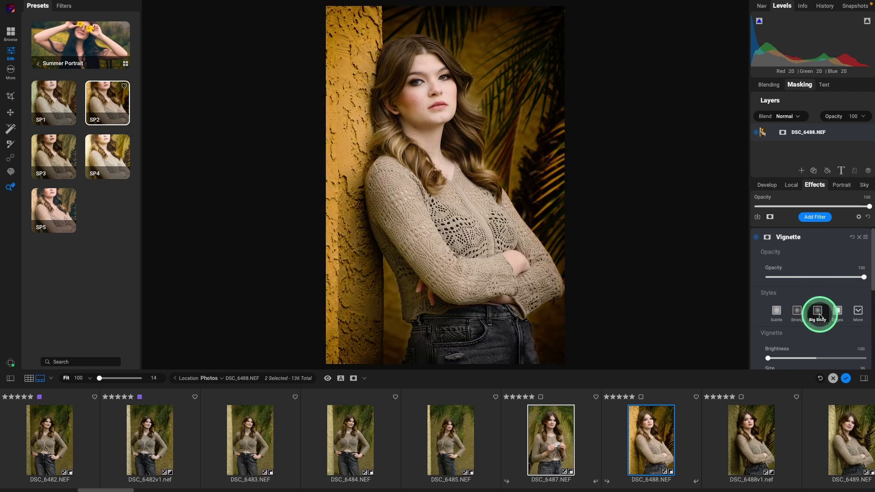
scroll(817, 313, down, 2)
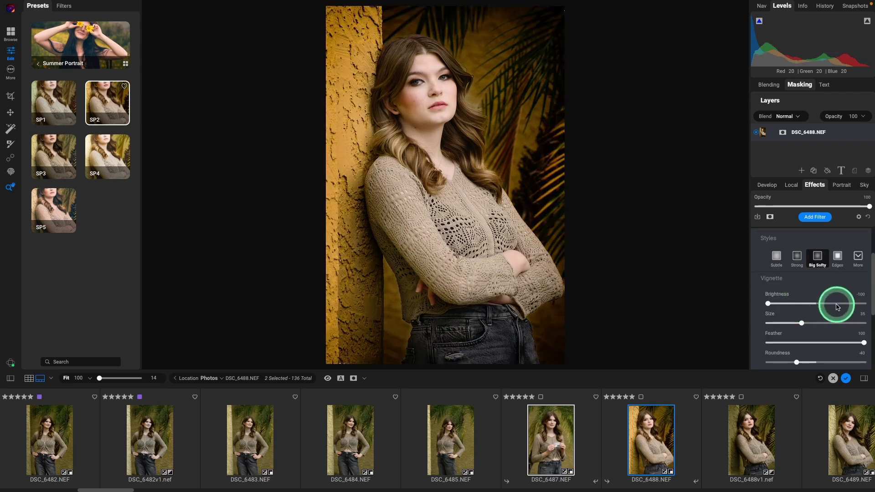
drag(768, 304, 786, 305)
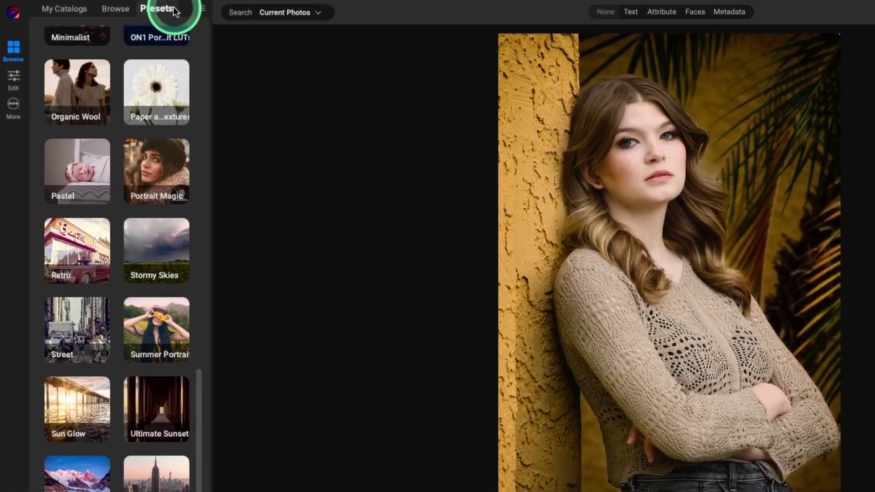
Open the Extras Manager and browse the B&W Faded & Matte and Summer Portrait preset folders
mouse_move(153, 4)
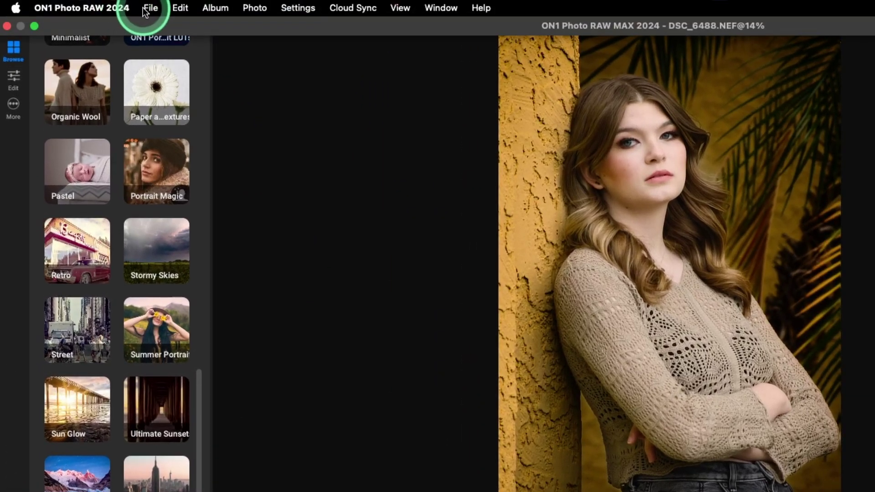
click(150, 8)
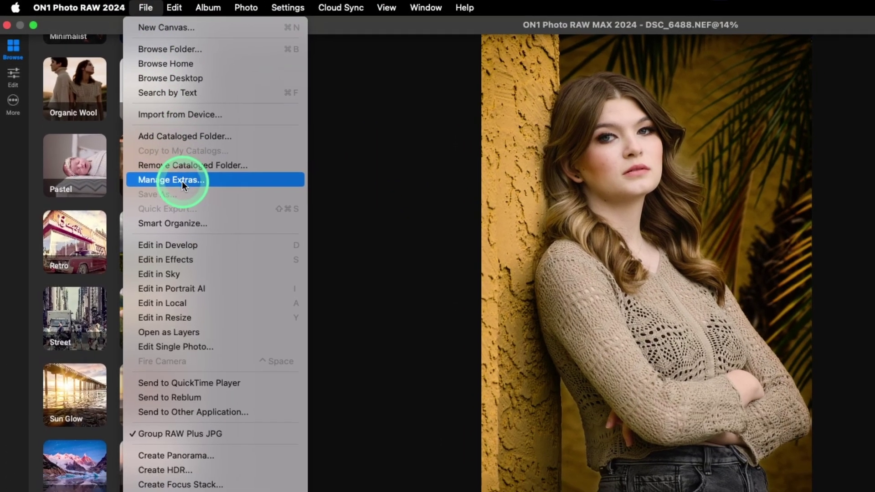
click(182, 183)
click(223, 148)
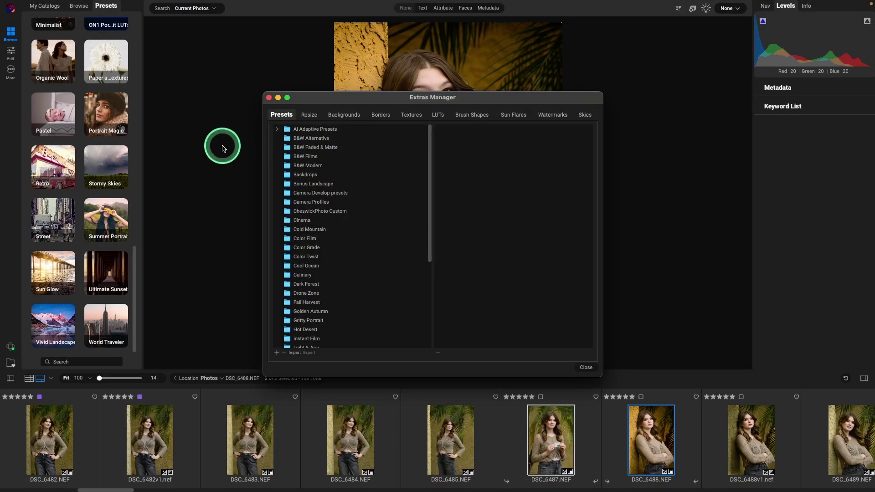
click(298, 149)
scroll(322, 249, down, 10)
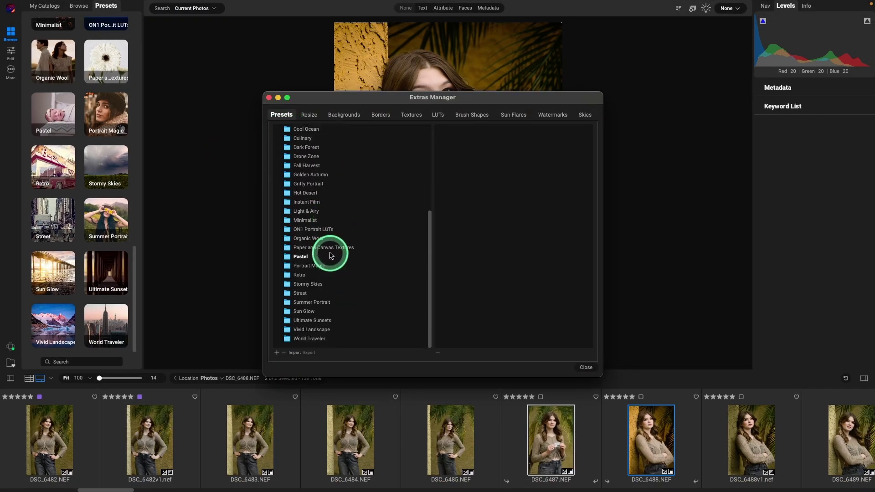
click(322, 303)
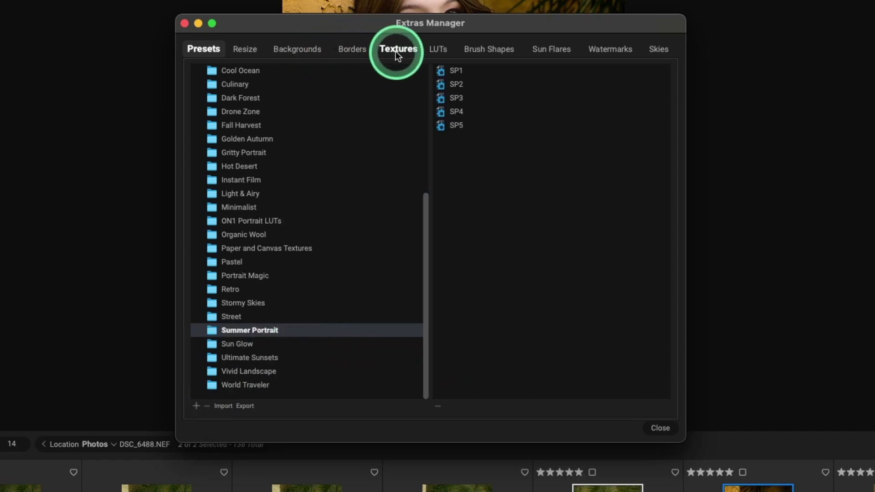
Switch to the LUTs section, view the Portrait folder, then return to the LUT category list
click(437, 50)
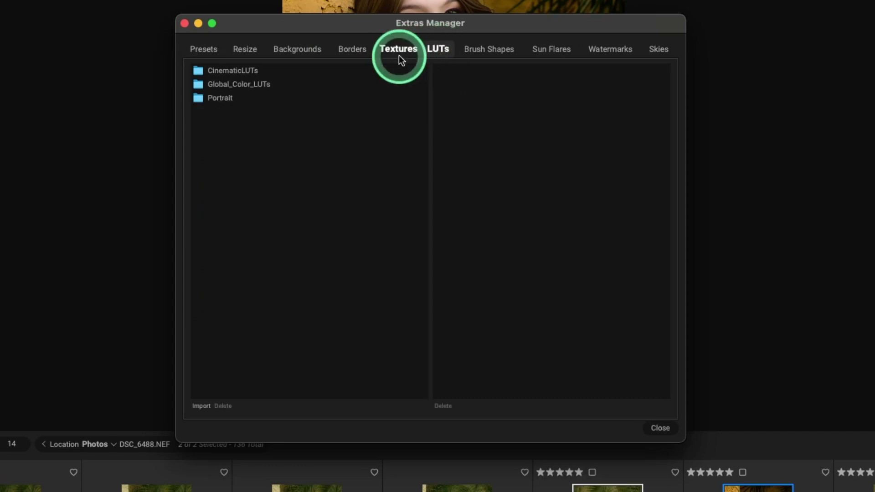
click(200, 99)
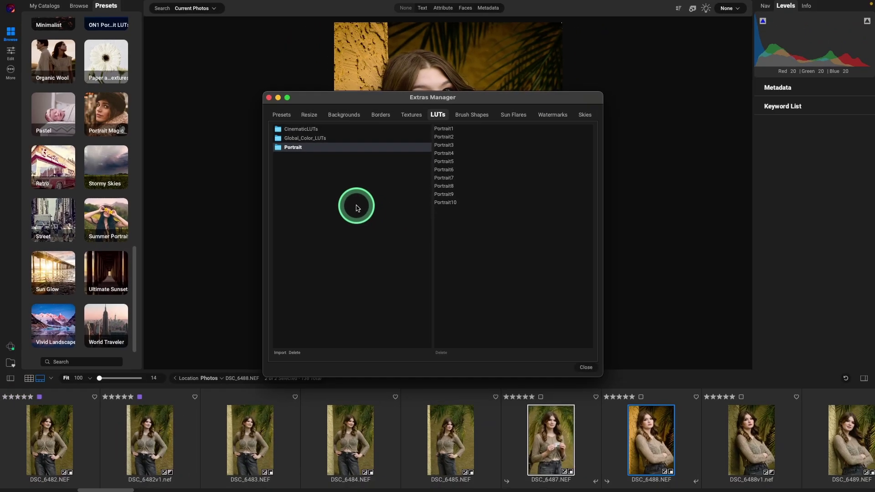
click(358, 208)
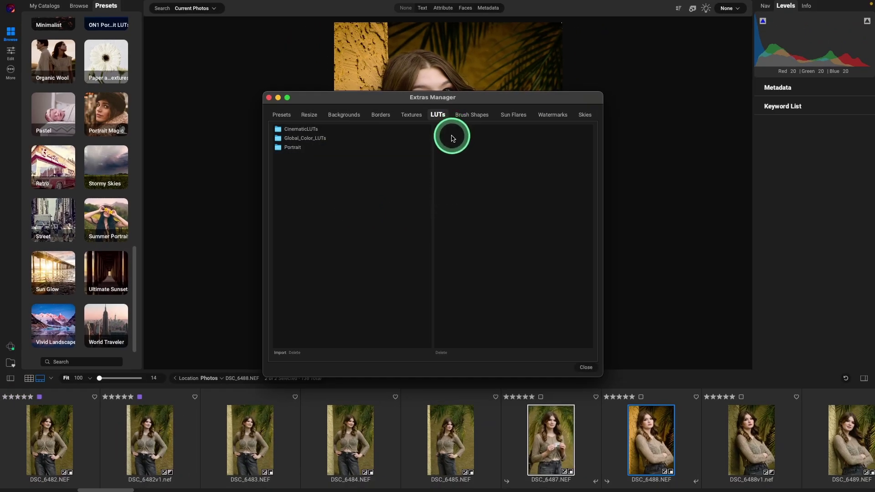
click(357, 197)
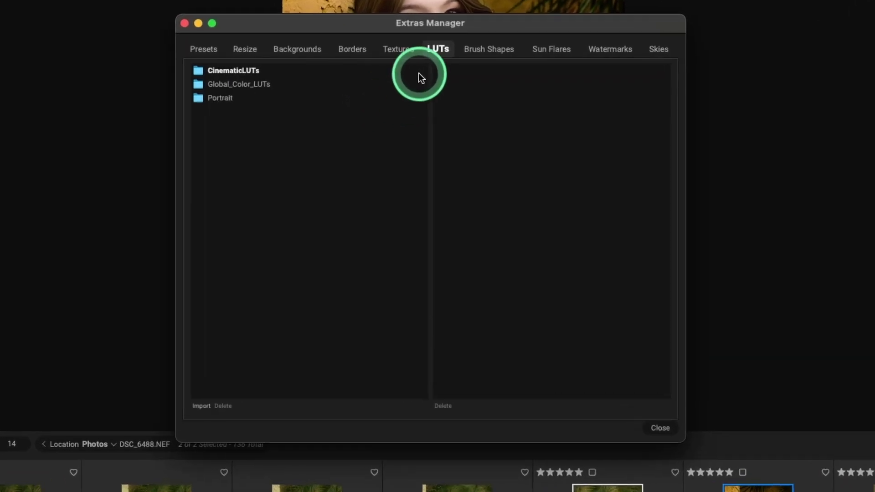
Import all the .cube files from the BW_LUTs subfolder
click(197, 407)
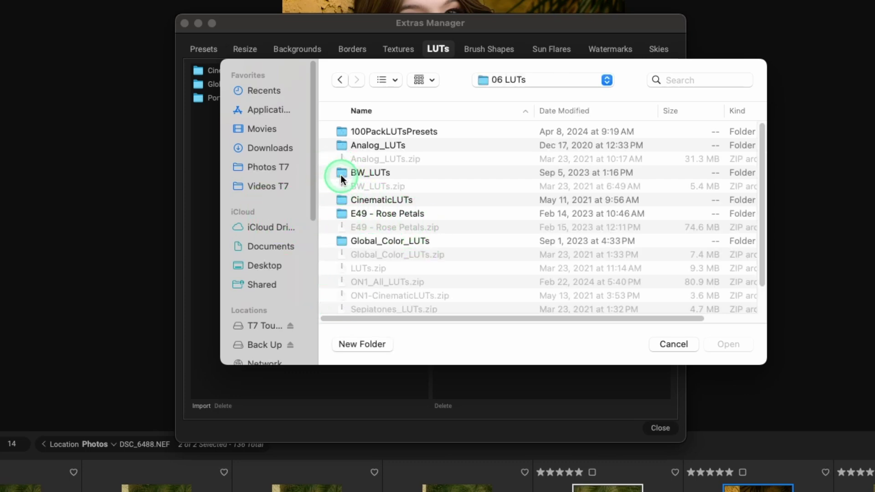
double_click(341, 174)
double_click(341, 148)
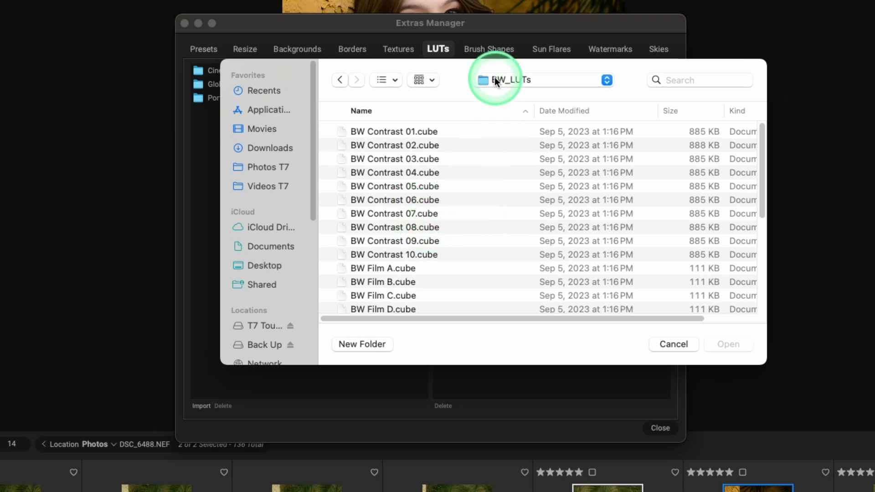
key(cmd+Up)
click(360, 145)
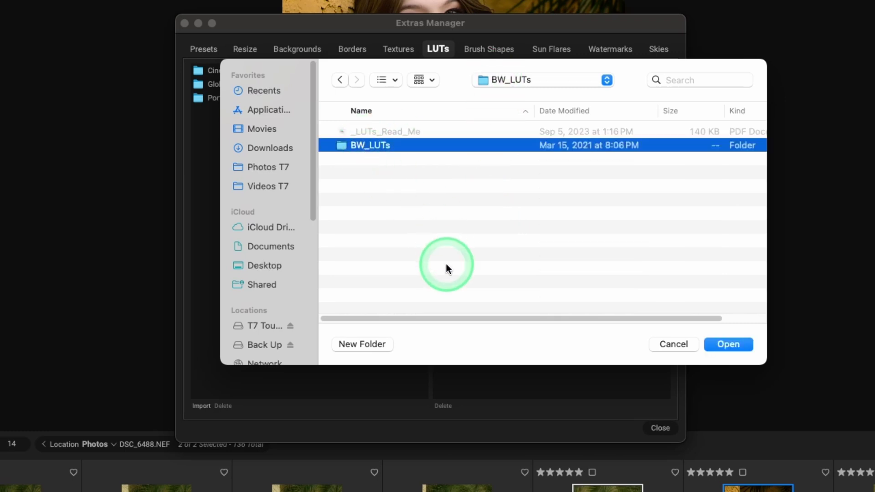
click(719, 345)
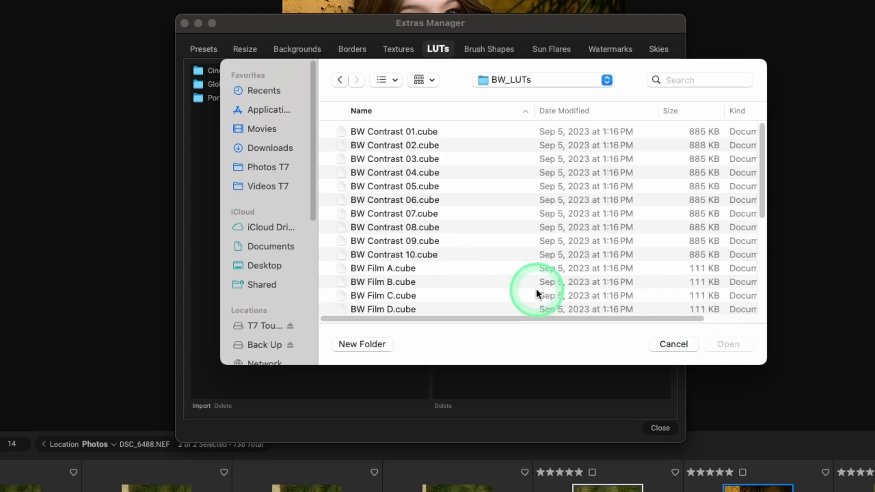
key(super+a)
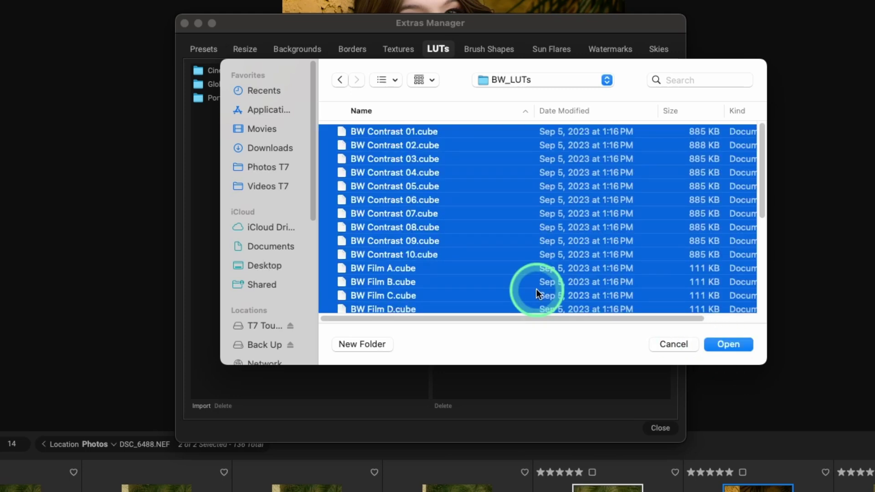
click(720, 344)
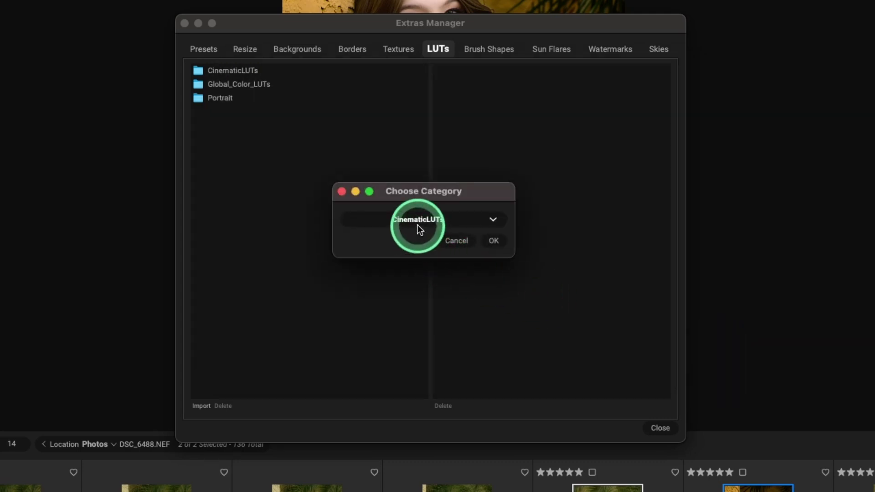
Put the imported LUTs in a new BW_LUTs category and finish the import
click(494, 220)
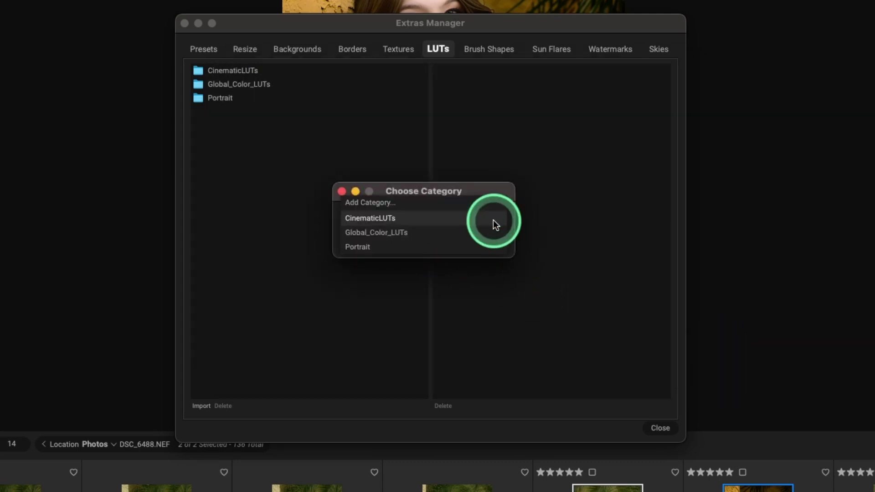
click(423, 207)
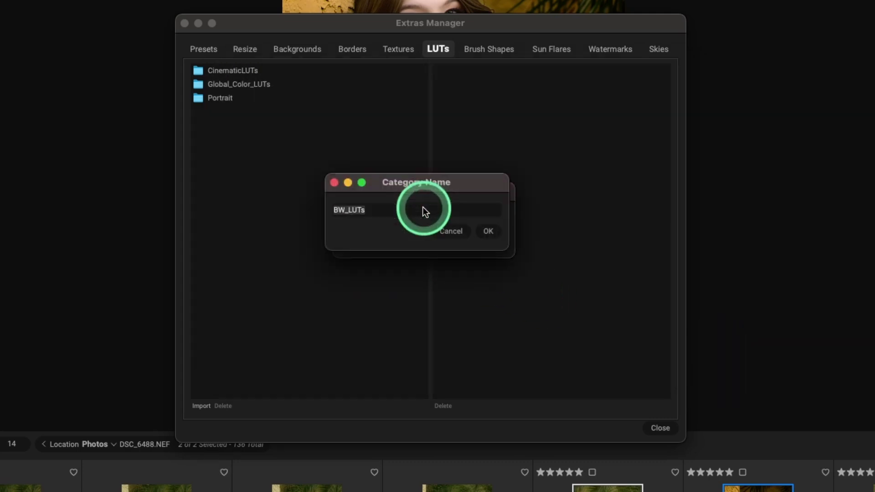
click(482, 236)
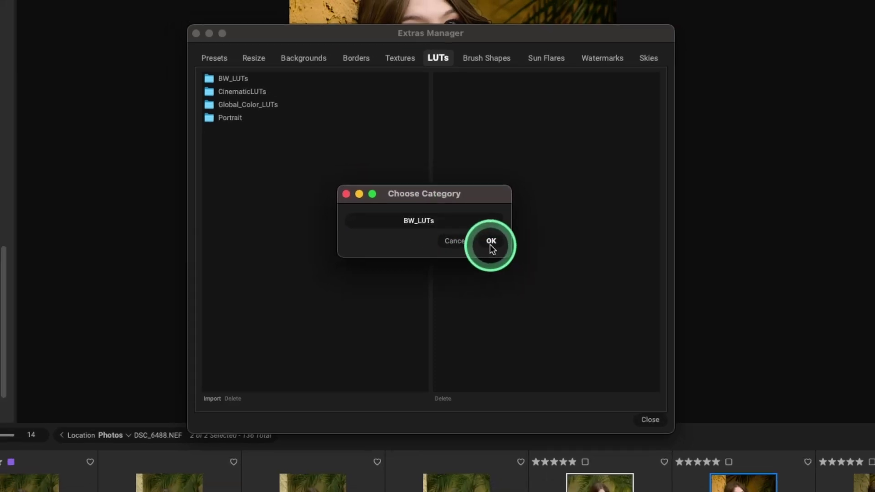
click(490, 244)
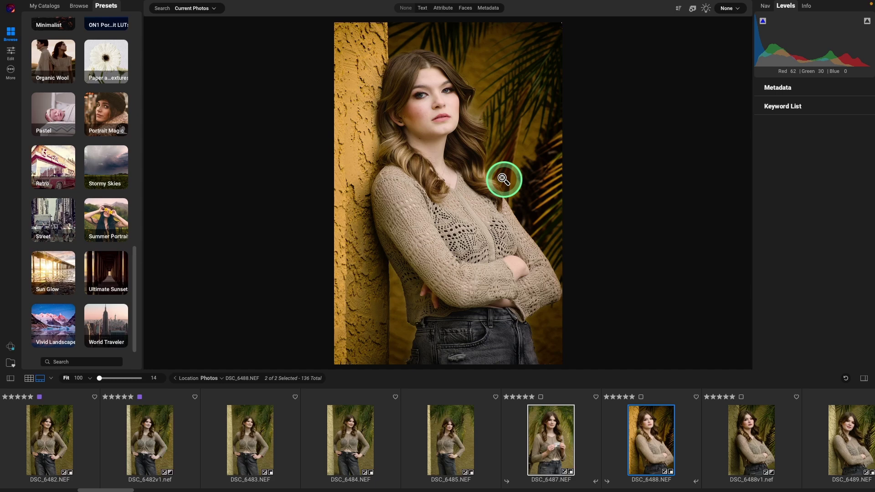
Open the portrait in Edit and add a LUTs filter using the BW_LUTs category
double_click(503, 179)
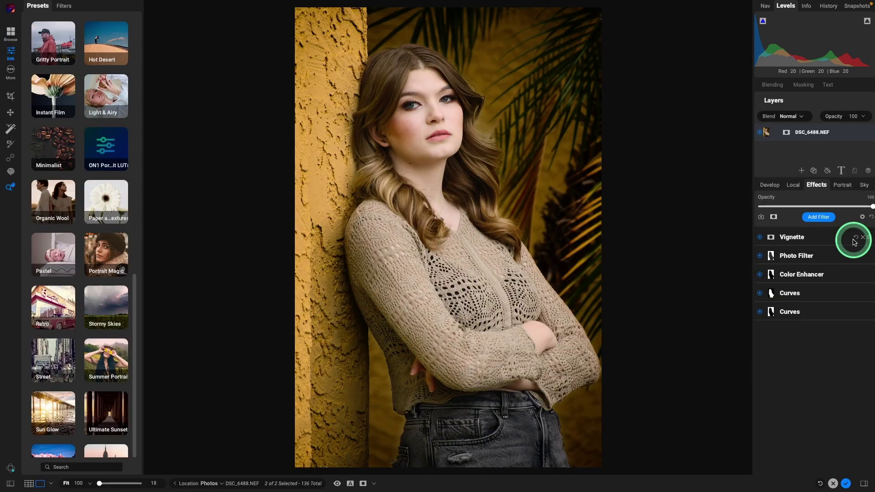
click(820, 217)
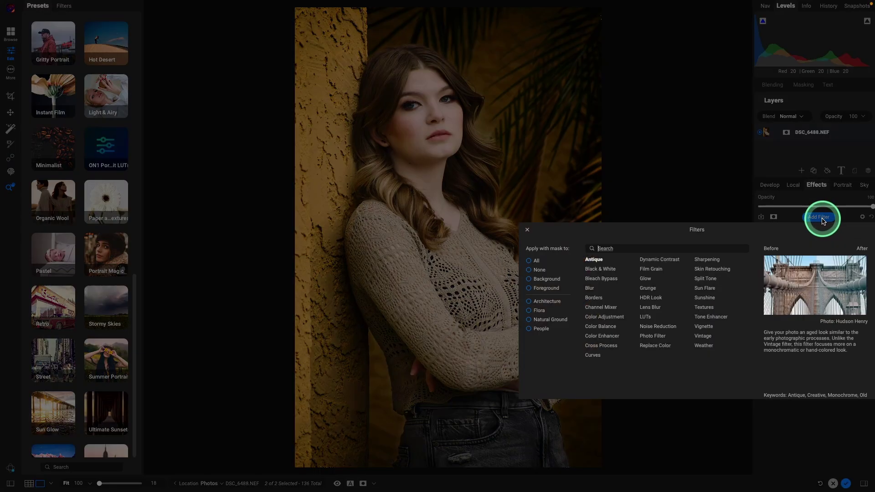
click(657, 318)
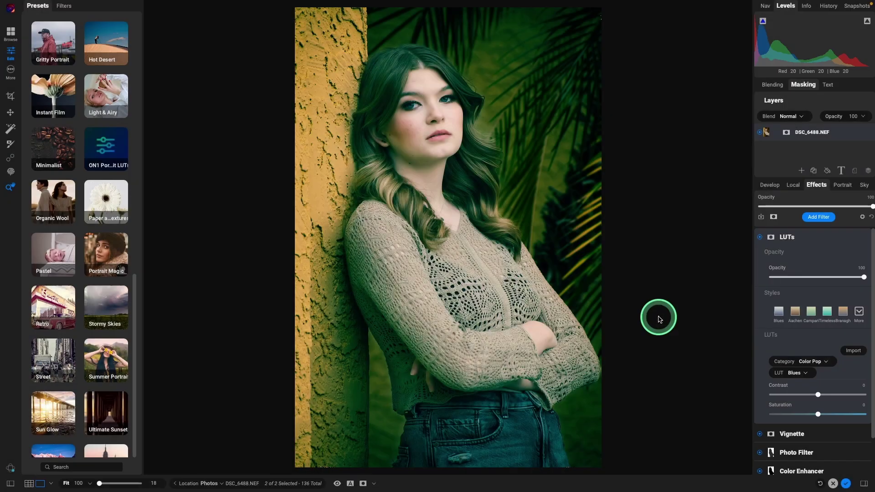
click(827, 363)
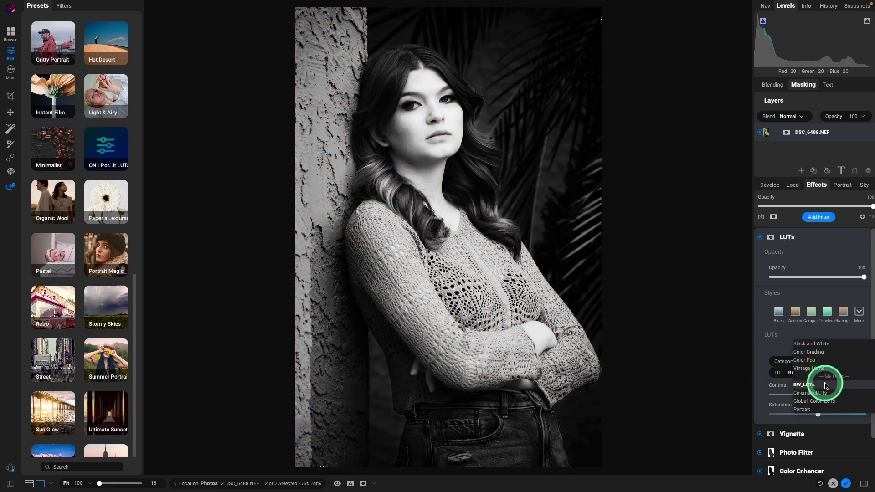
click(827, 385)
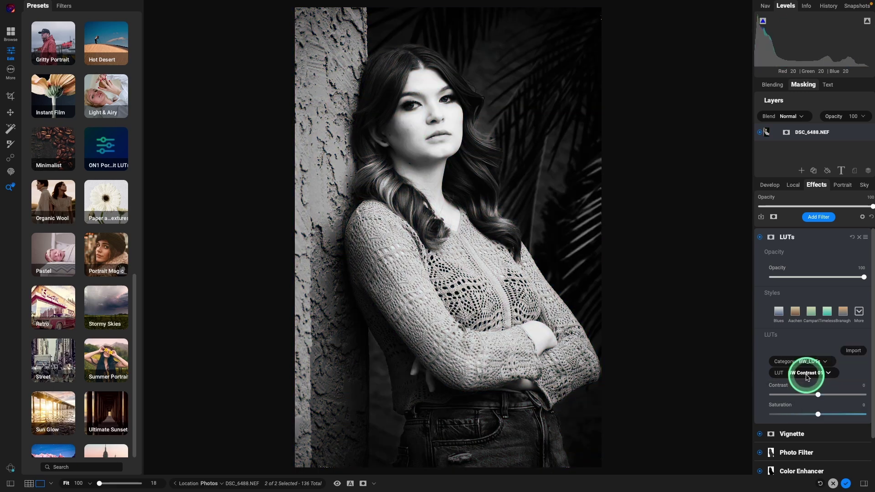
Preview the BW Contrast, Film and Filmstock LUTs, then apply BW Landscapes 03
click(827, 375)
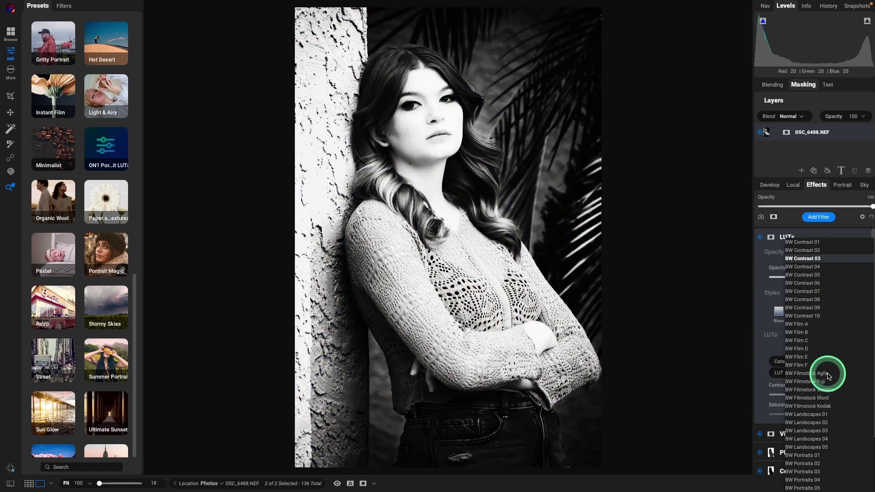
key(Down)
key(Down)
key(Down)
key(Down)
key(Down)
key(Down)
key(Down)
key(Down)
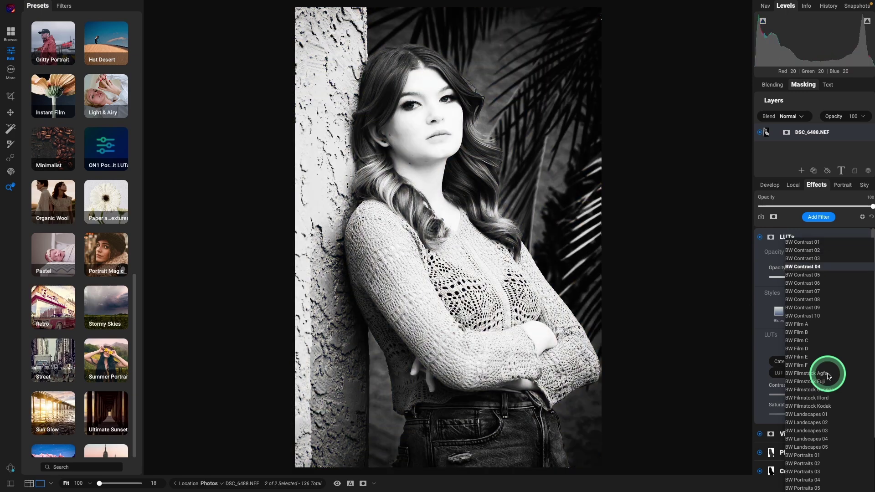
key(Down)
key(Down)
key(Down)
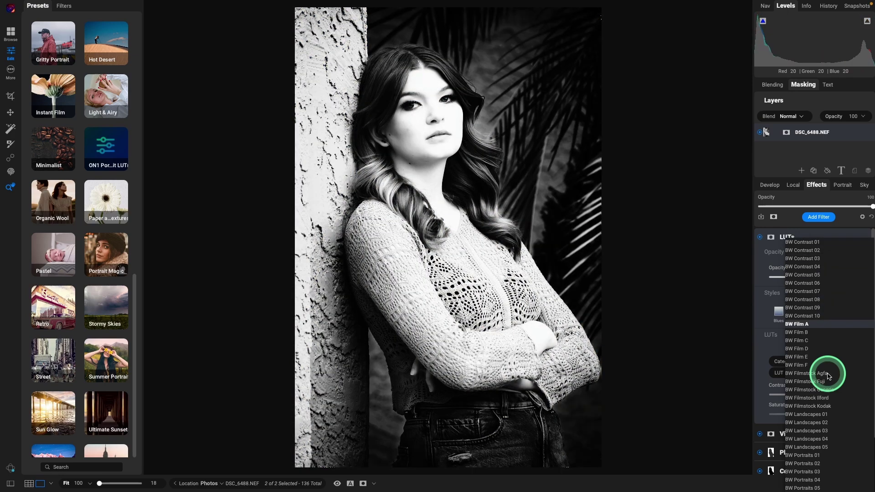
key(Down)
key(Down)
key(Down)
key(Down)
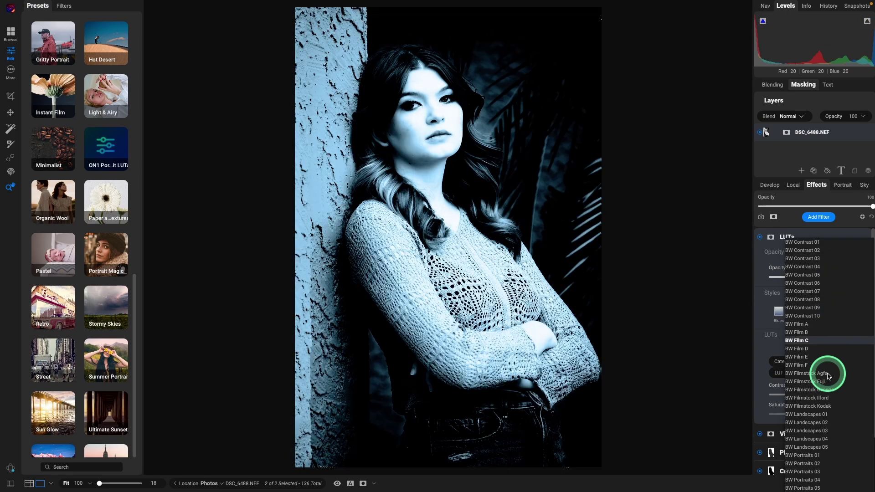
key(Down)
key(Down)
key(Down)
key(Down)
key(Down)
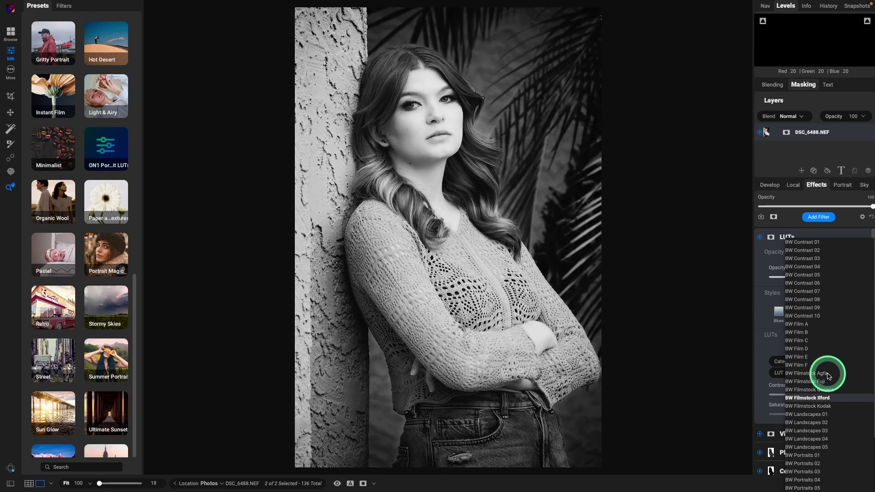
key(Down)
key(Down)
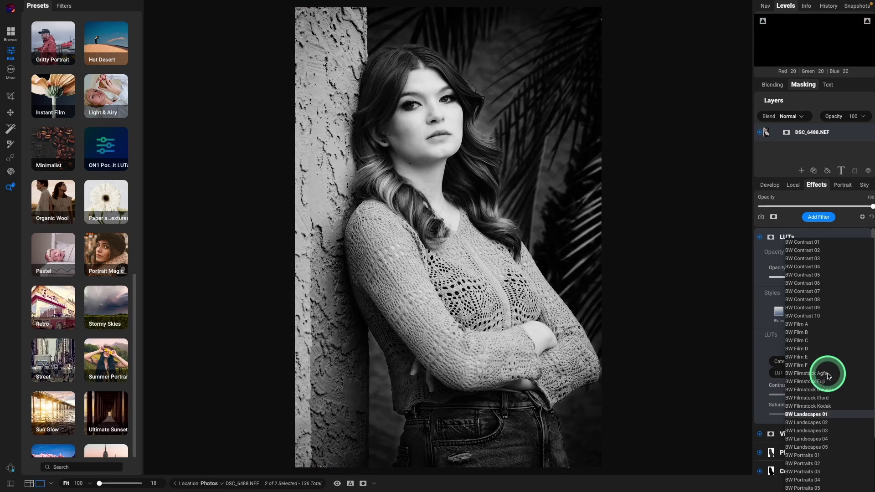
key(Down)
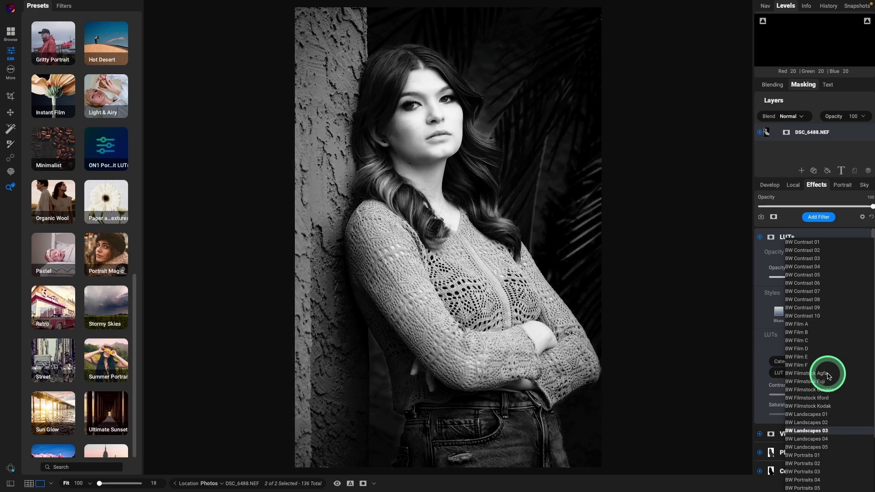
key(Return)
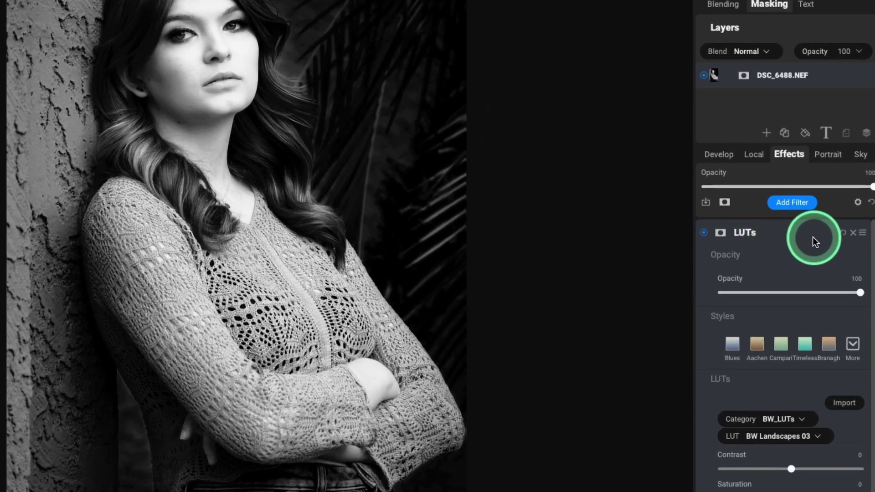
Remove the LUTs filter to restore the portrait's colour, then open and close the Extras Manager
click(853, 232)
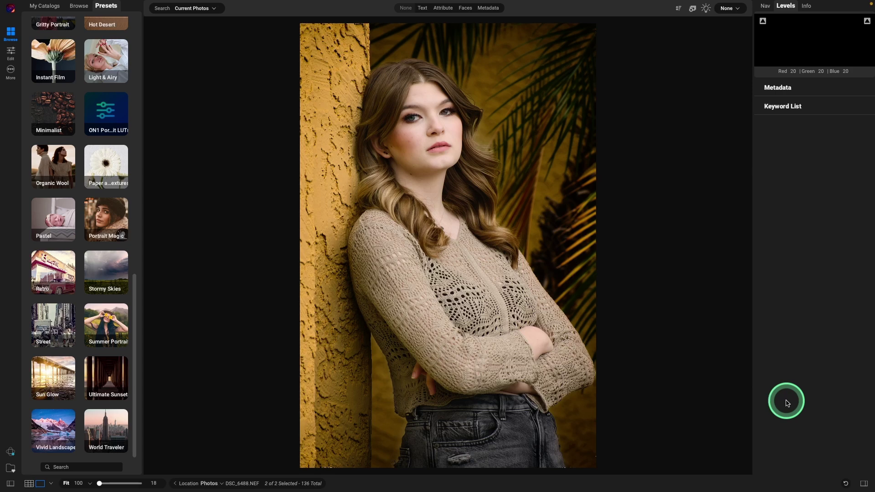
click(102, 5)
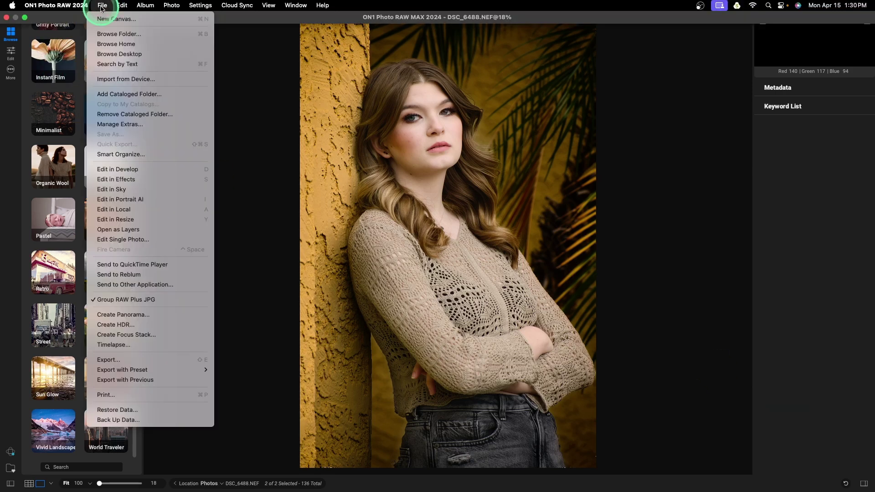
click(114, 124)
click(588, 365)
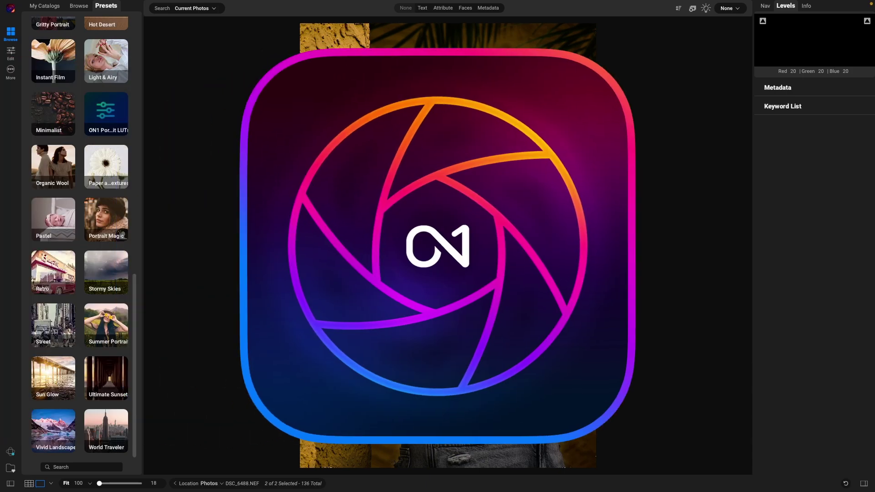